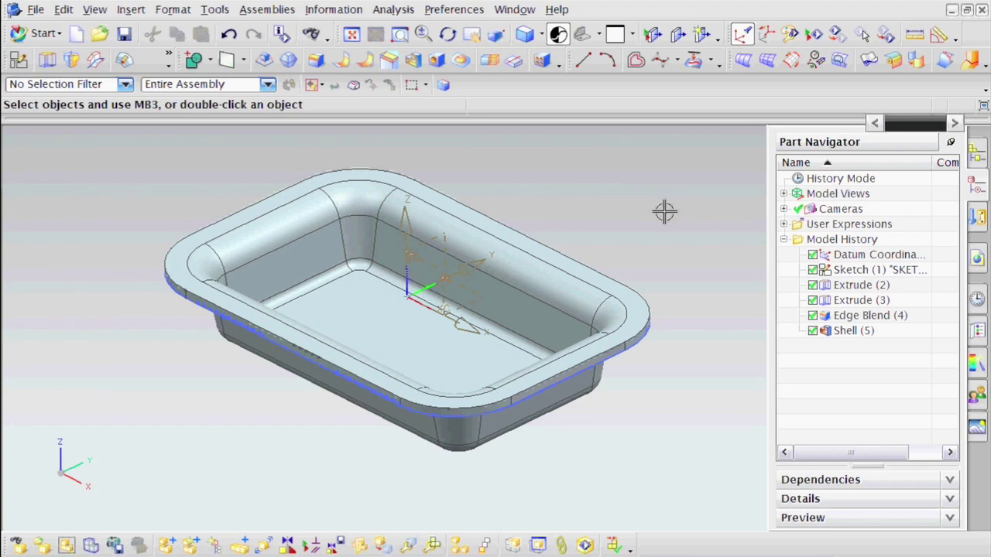
pyautogui.moveTo(418, 315)
pyautogui.mouseDown(button='middle')
pyautogui.moveTo(421, 221)
pyautogui.moveTo(425, 332)
pyautogui.moveTo(428, 309)
pyautogui.mouseUp(button='middle')
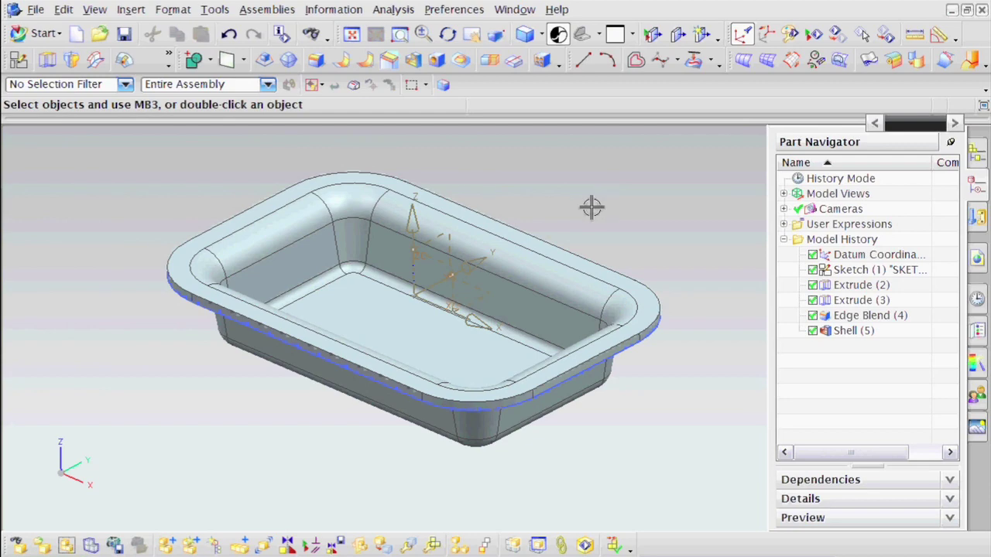
pyautogui.moveTo(408, 323)
pyautogui.mouseDown(button='middle')
pyautogui.moveTo(405, 178)
pyautogui.moveTo(412, 321)
pyautogui.mouseUp(button='middle')
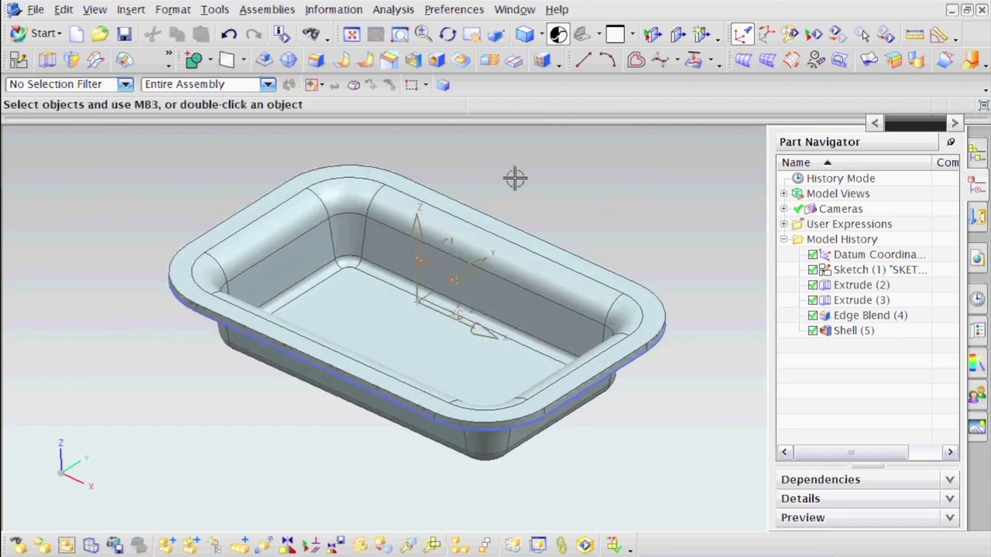
# Create a new part file from the Model template in millimeters, keeping the name model2.prt
pyautogui.click(34, 10)
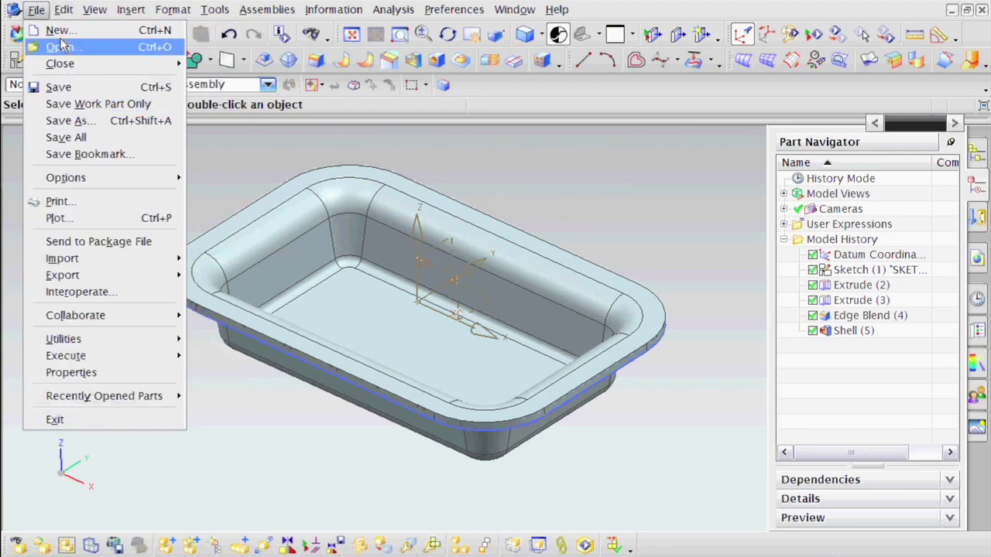
pyautogui.click(56, 29)
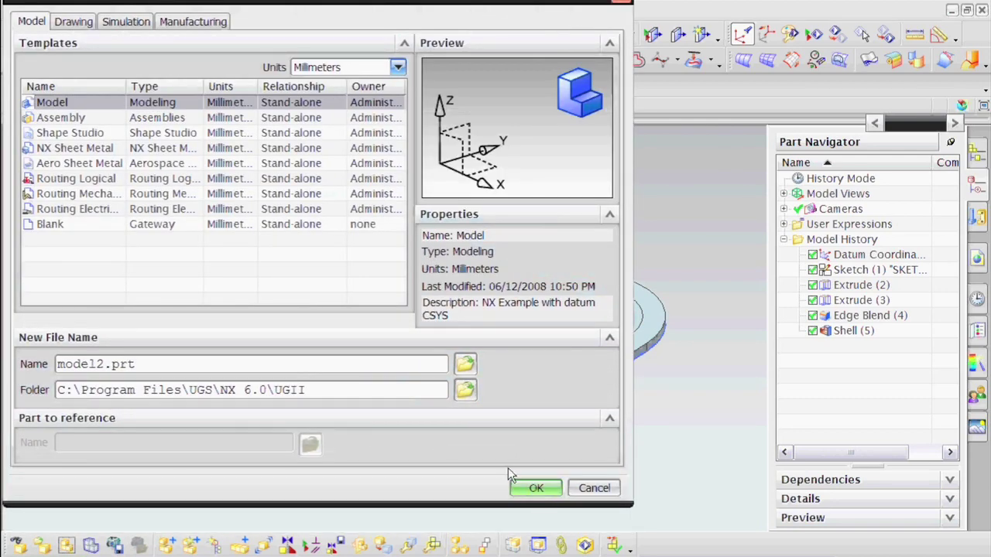
pyautogui.press('Return')
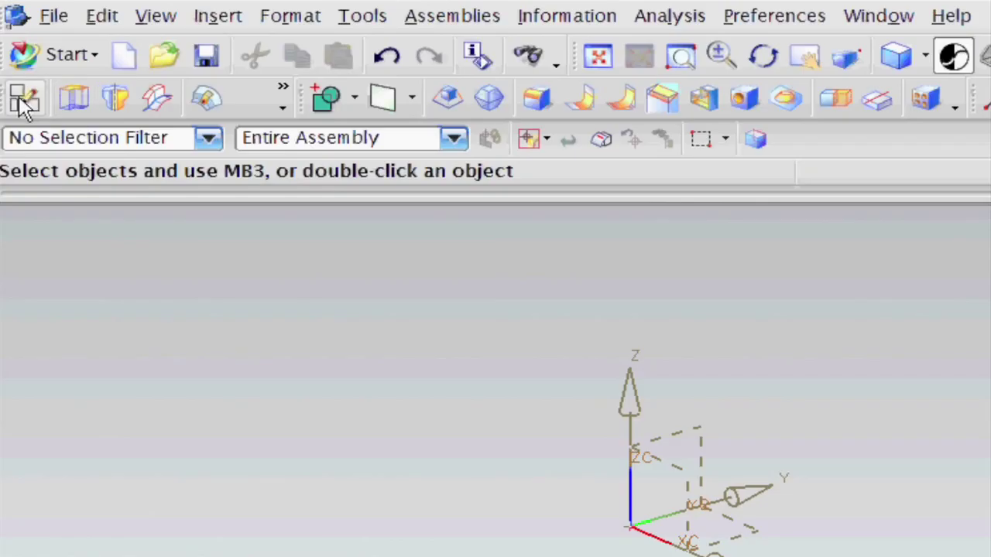
# Start a sketch on the XY plane and draw the profile's top horizontal line with a tangent arc at its right end
pyautogui.click(25, 100)
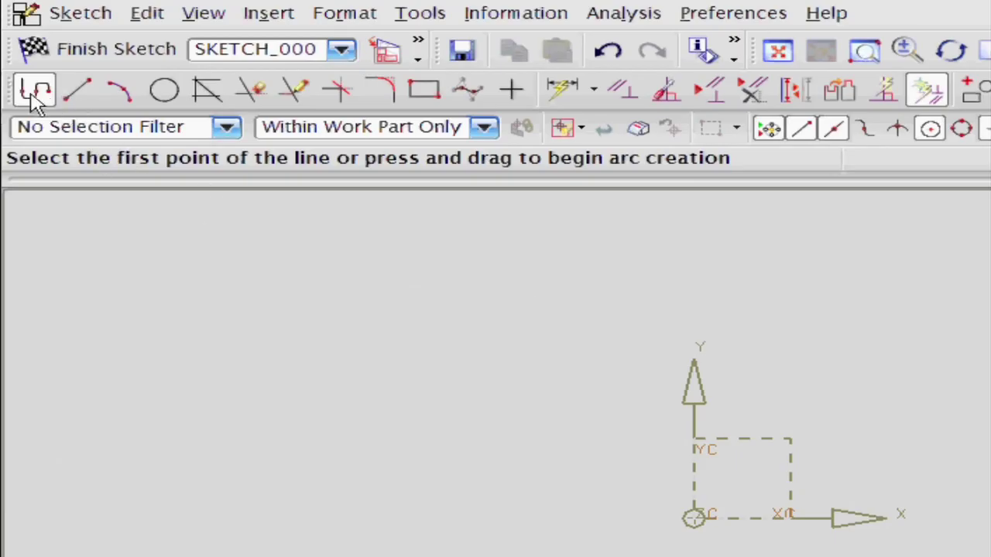
pyautogui.click(34, 95)
pyautogui.click(34, 94)
pyautogui.click(360, 332)
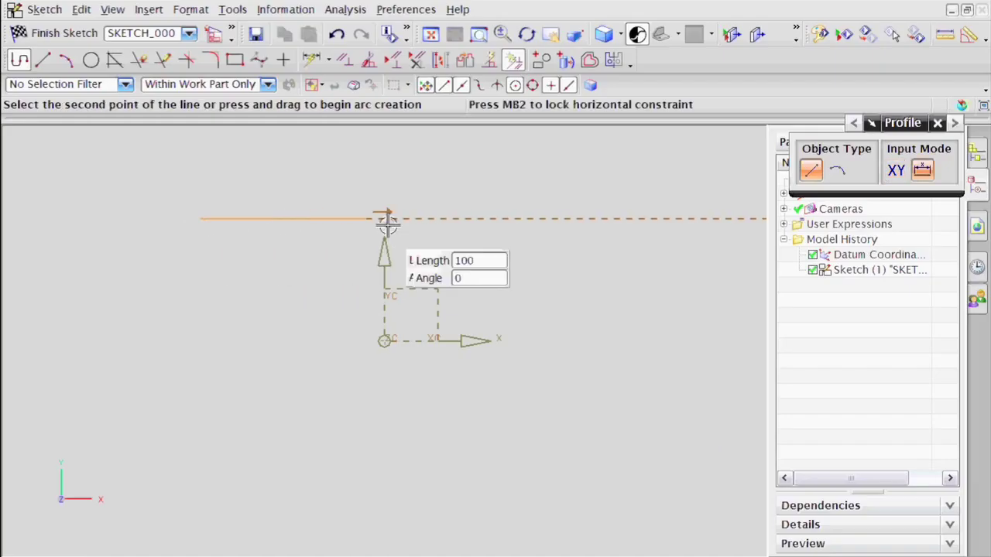
pyautogui.click(529, 219)
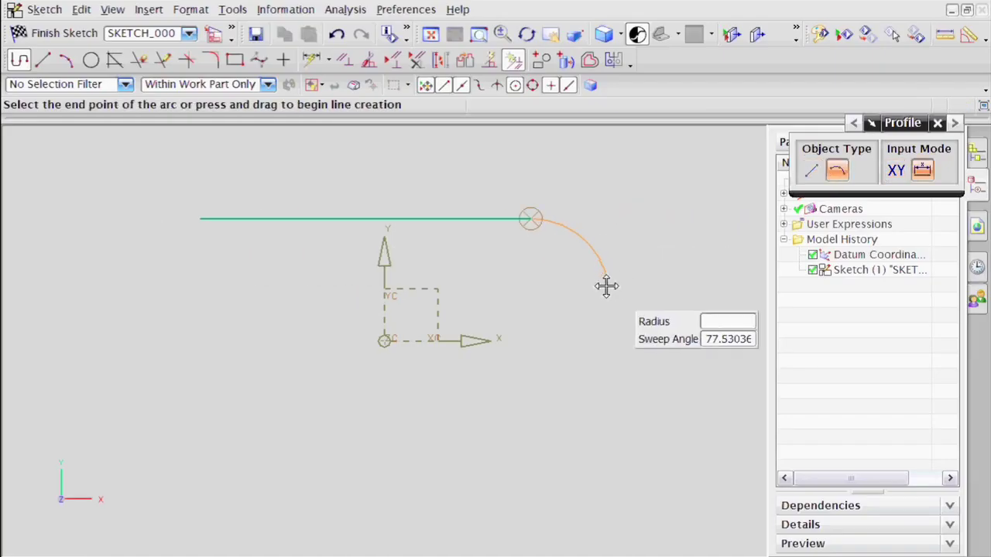
pyautogui.click(596, 287)
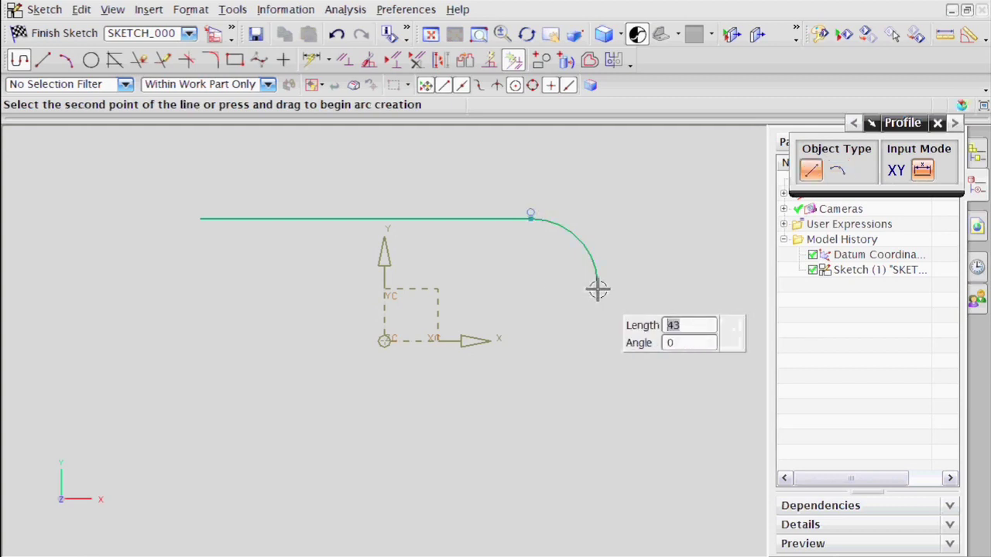
# Continue the profile with a vertical right side, a lower-right corner arc and a horizontal bottom line matching the top line's start
pyautogui.click(600, 424)
pyautogui.moveTo(586, 464); pyautogui.dragTo(540, 477)
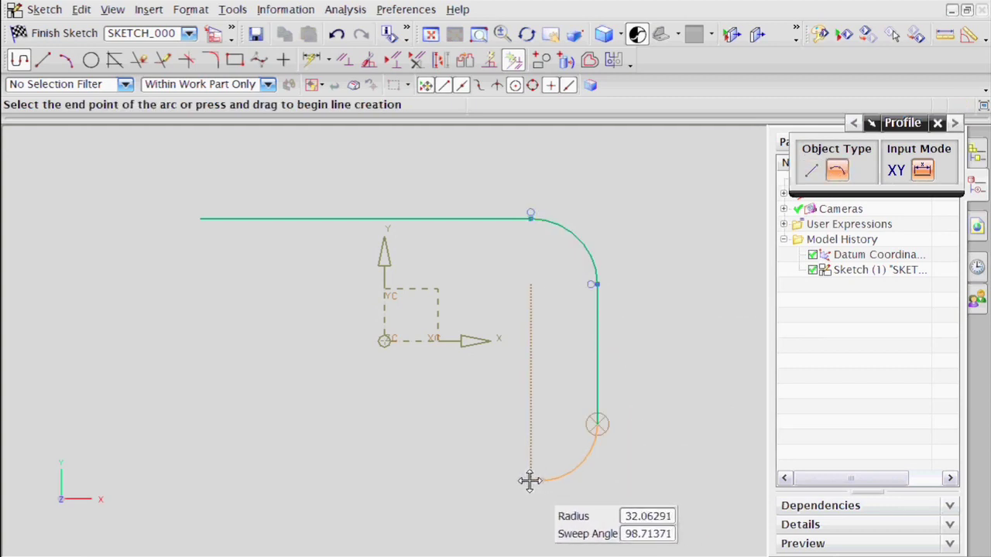
pyautogui.click(531, 482)
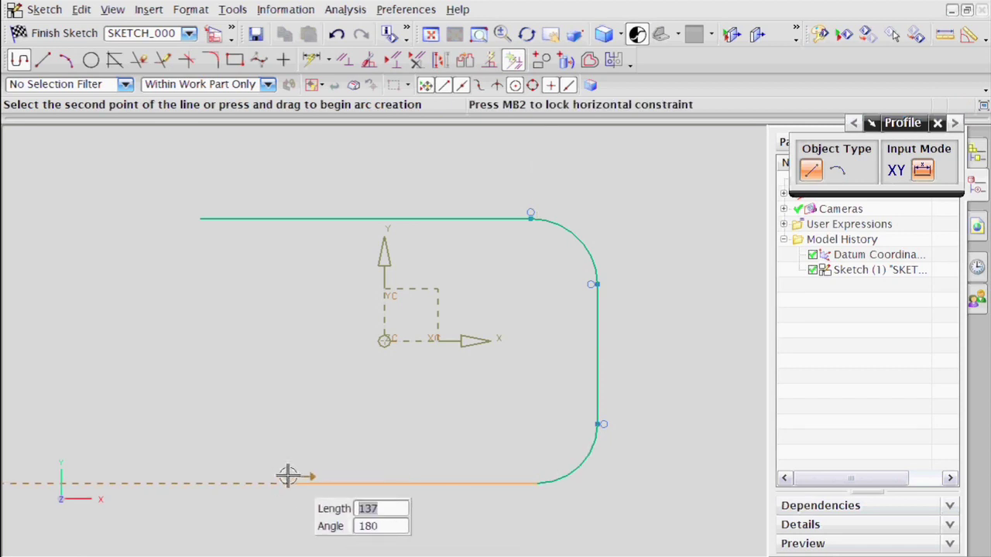
pyautogui.click(199, 483)
# Complete the rounded rectangle with a lower-left arc, a vertical left side and a closing arc to the top line's start point
pyautogui.moveTo(140, 465); pyautogui.dragTo(132, 442)
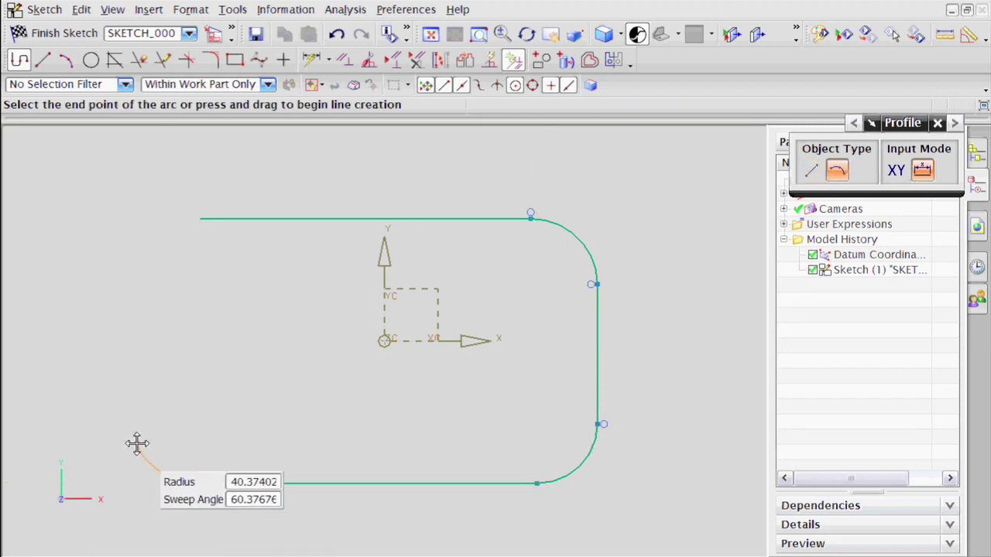
pyautogui.click(138, 428)
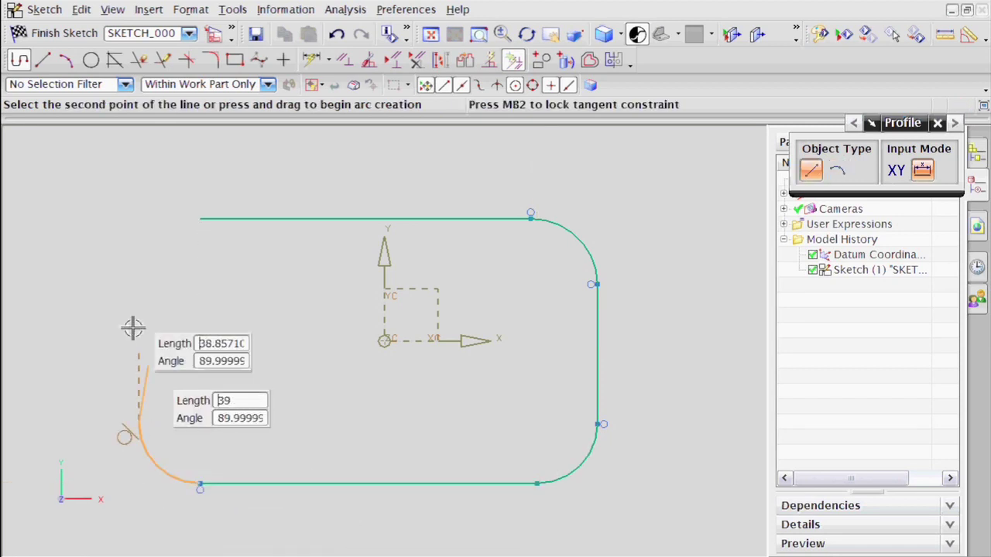
pyautogui.click(138, 262)
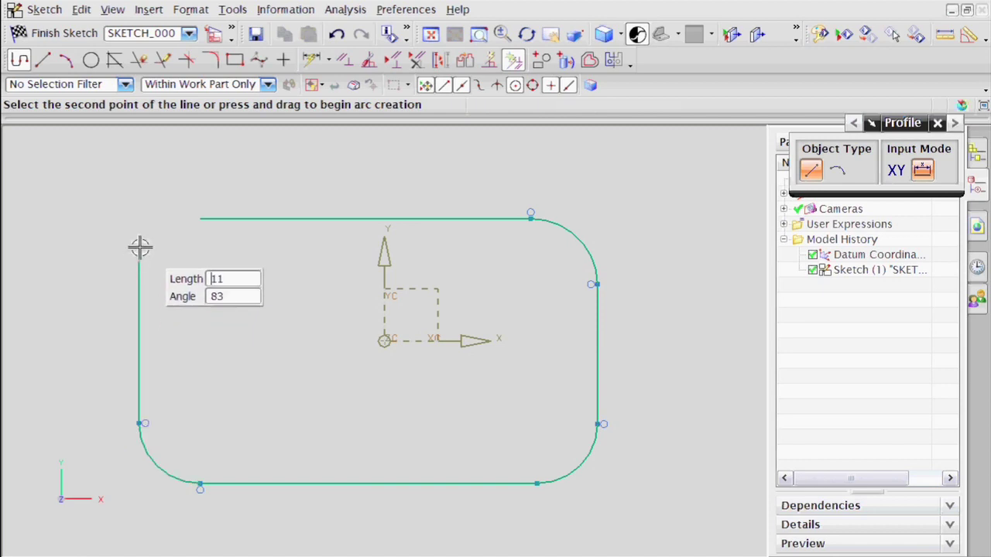
pyautogui.click(201, 219)
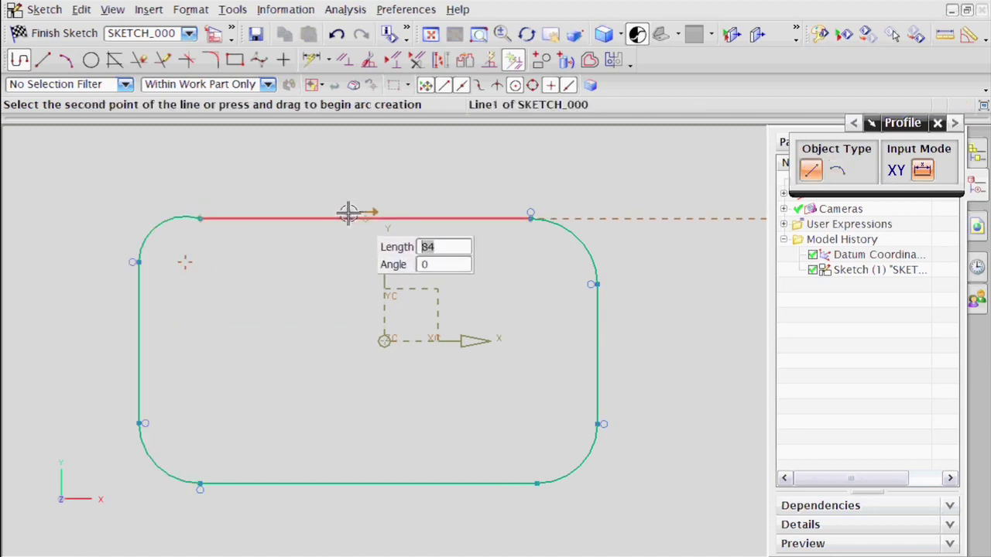
pyautogui.press('Escape')
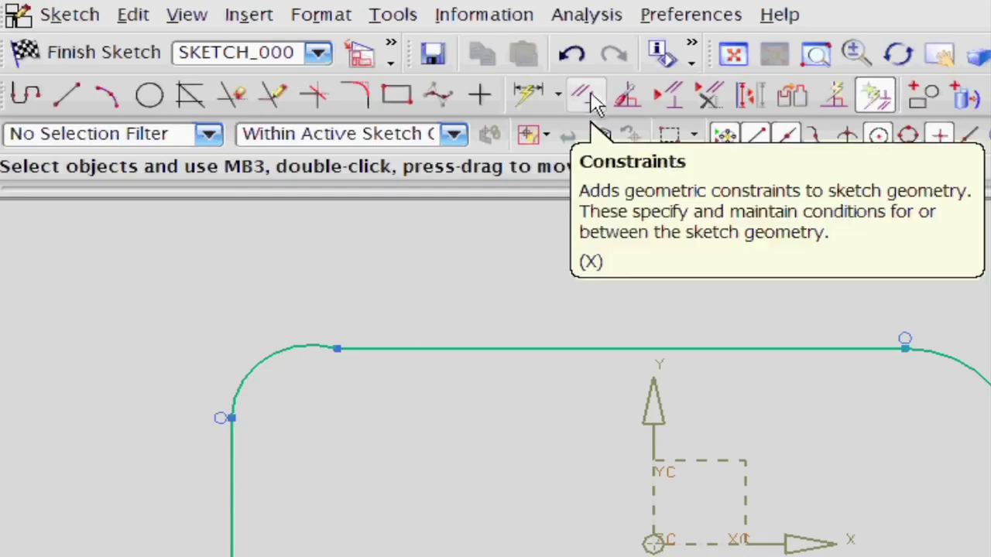
# Constrain the upper-left arc tangent to the top line and the lower-right arc tangent to the bottom line
pyautogui.click(344, 59)
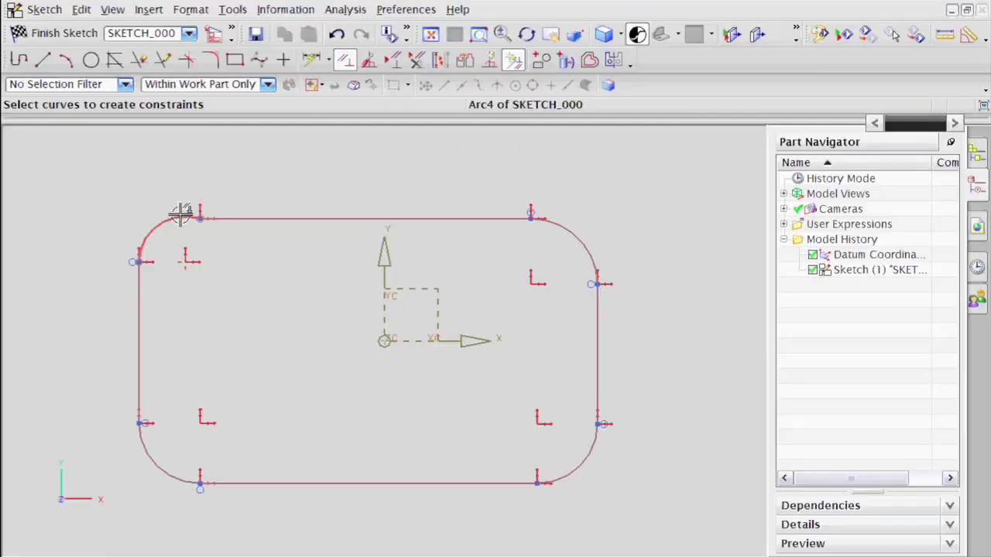
pyautogui.click(298, 346)
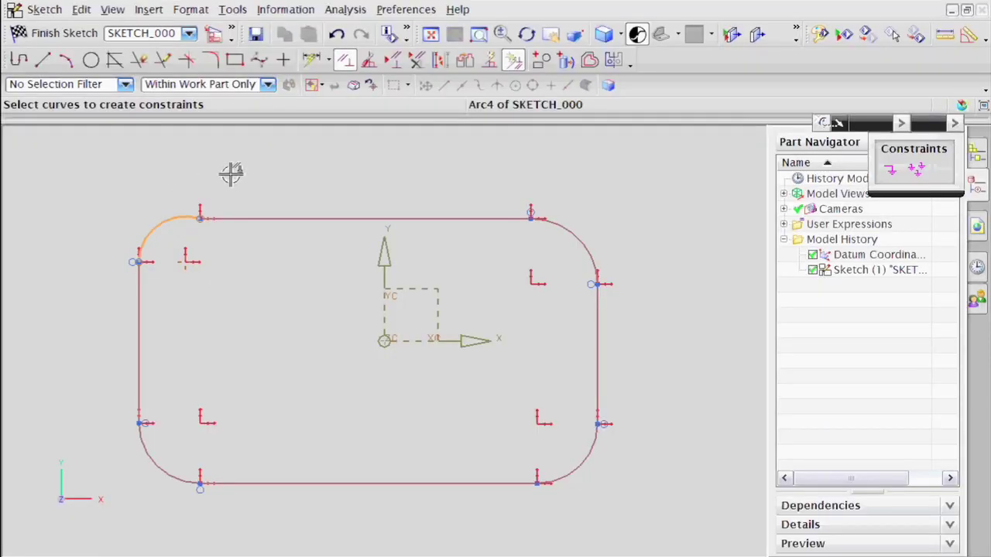
pyautogui.click(231, 218)
pyautogui.click(937, 168)
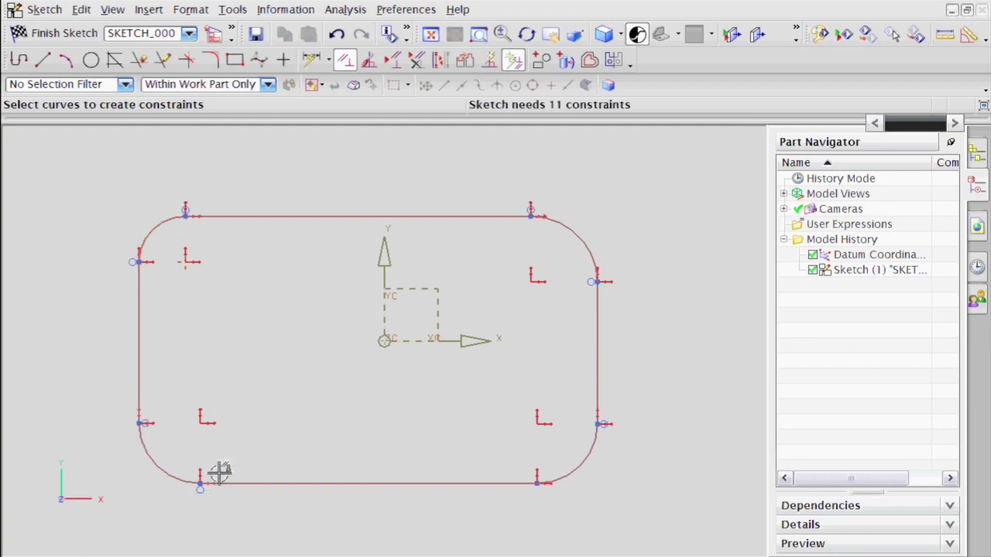
pyautogui.click(509, 486)
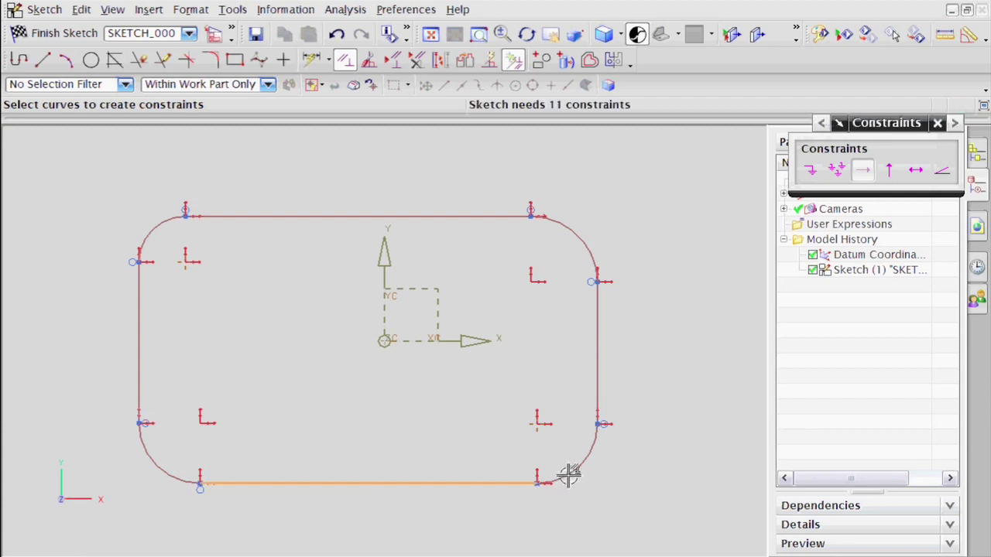
pyautogui.click(573, 470)
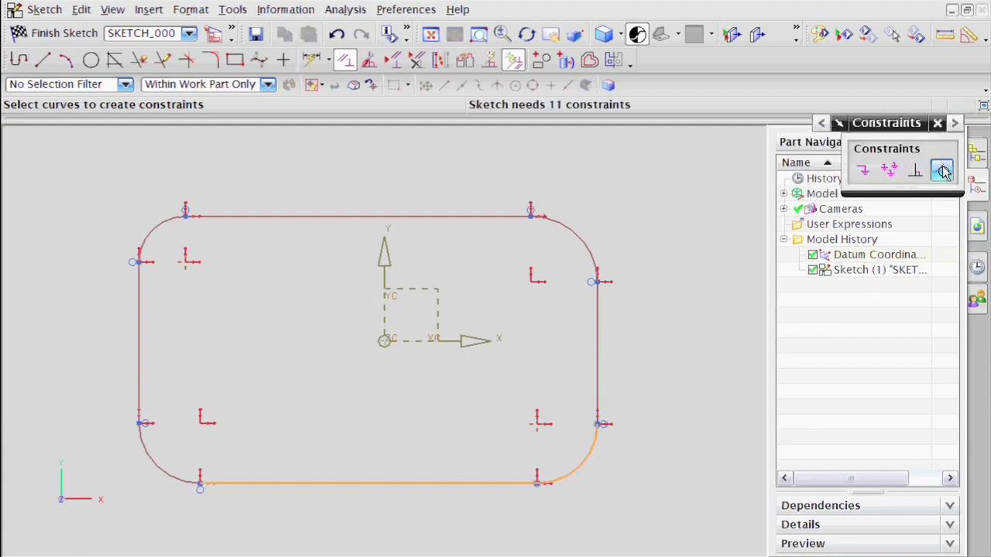
pyautogui.click(943, 172)
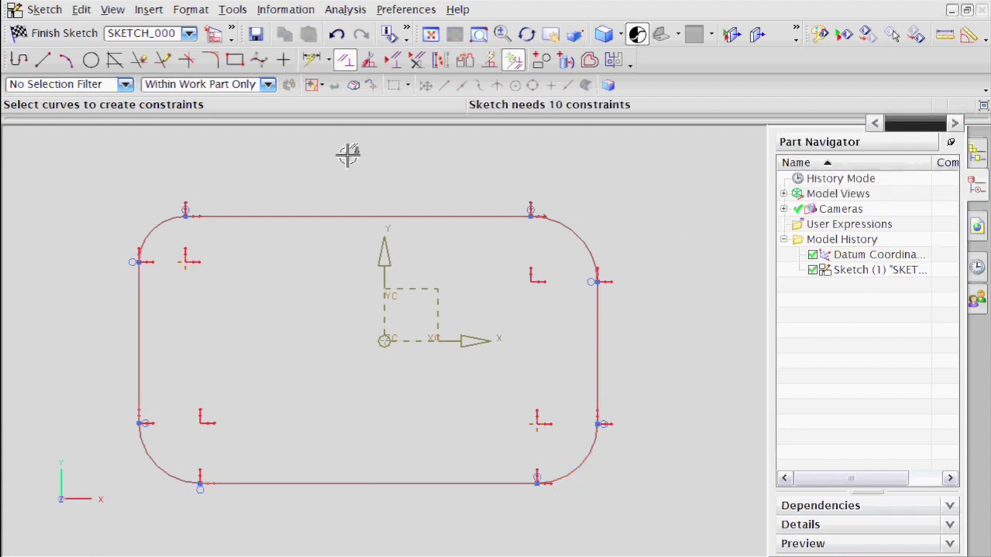
# Apply an equal radius constraint to all four corner arcs of the profile
pyautogui.click(150, 224)
pyautogui.click(576, 240)
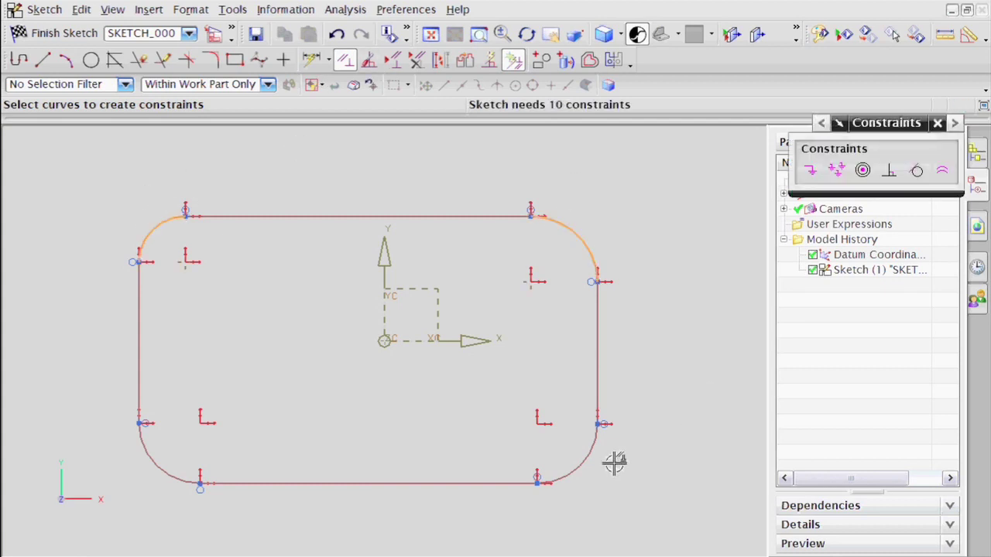
pyautogui.click(586, 464)
pyautogui.click(174, 480)
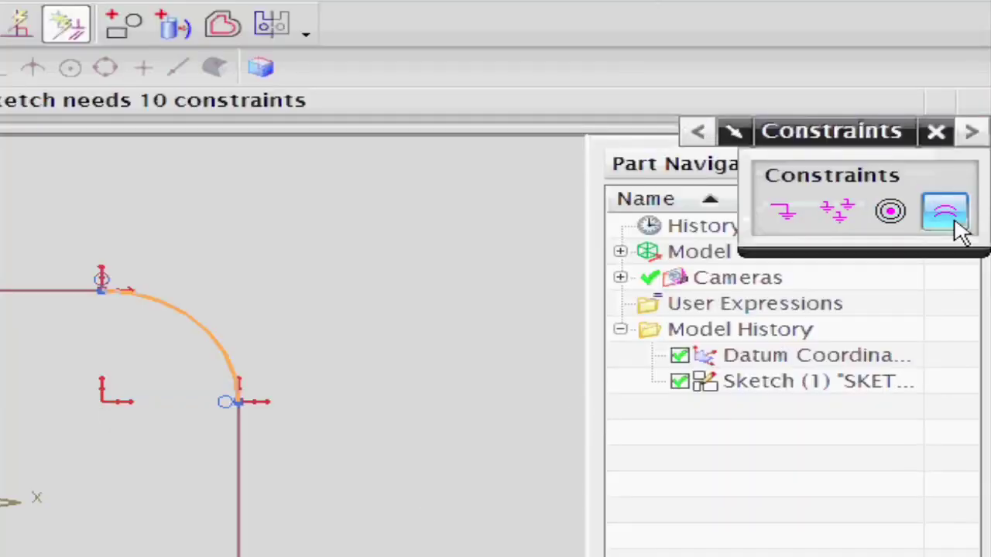
pyautogui.click(955, 219)
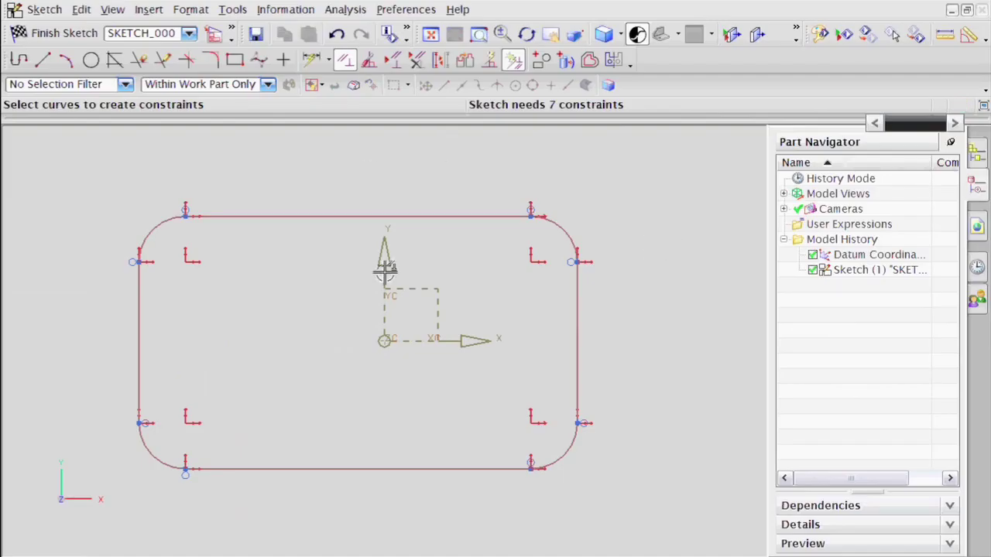
# Center the profile on the origin by applying midpoint constraints between the datum origin point and the top and right lines
pyautogui.click(400, 217)
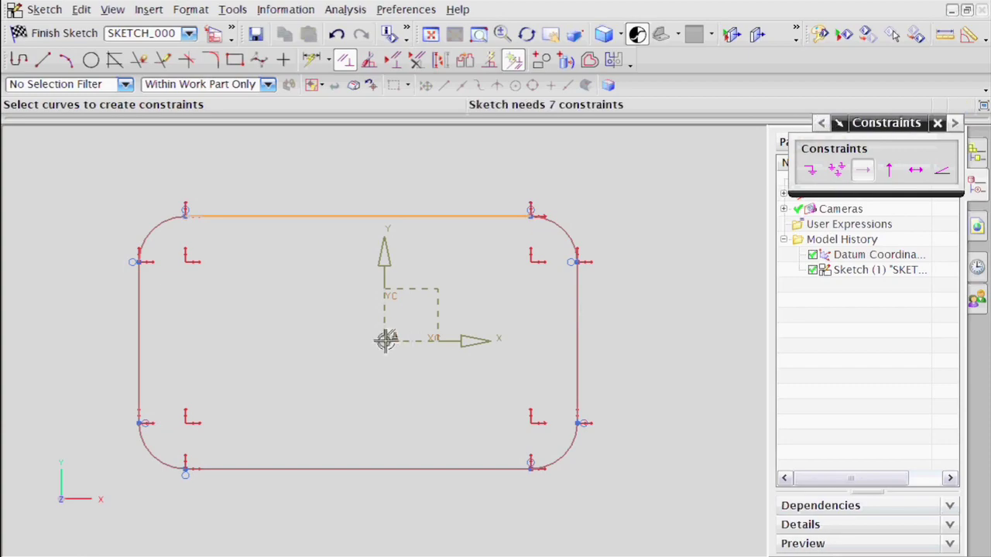
pyautogui.click(386, 341)
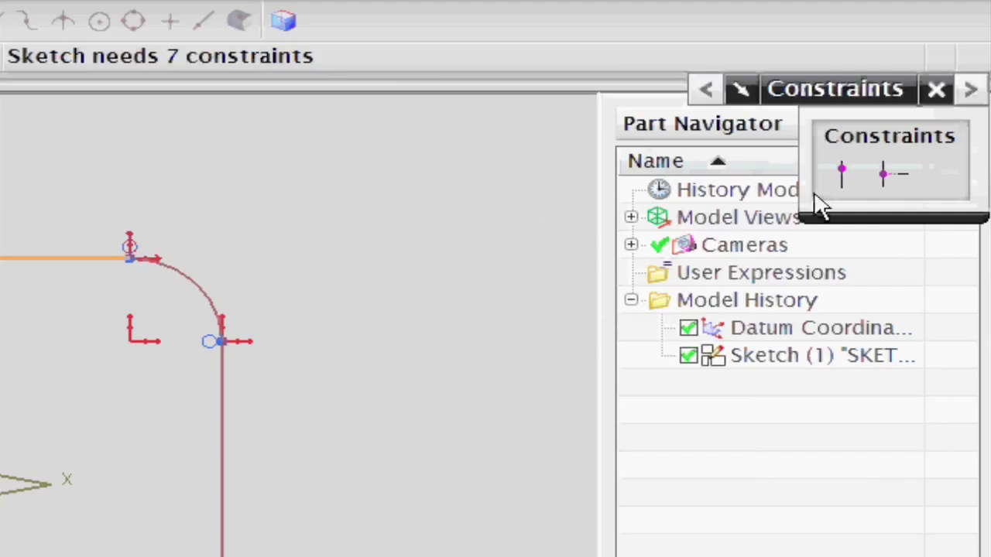
pyautogui.click(898, 183)
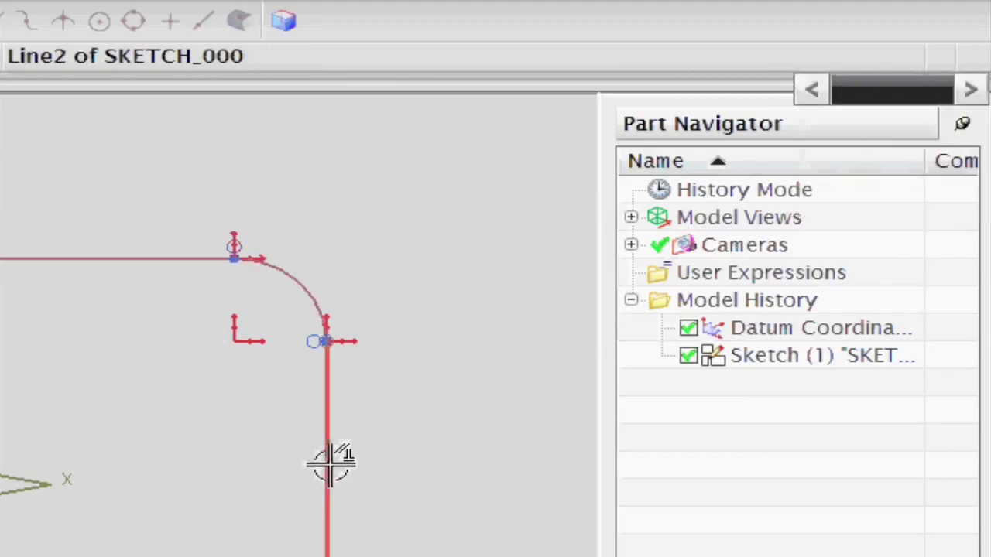
pyautogui.click(328, 464)
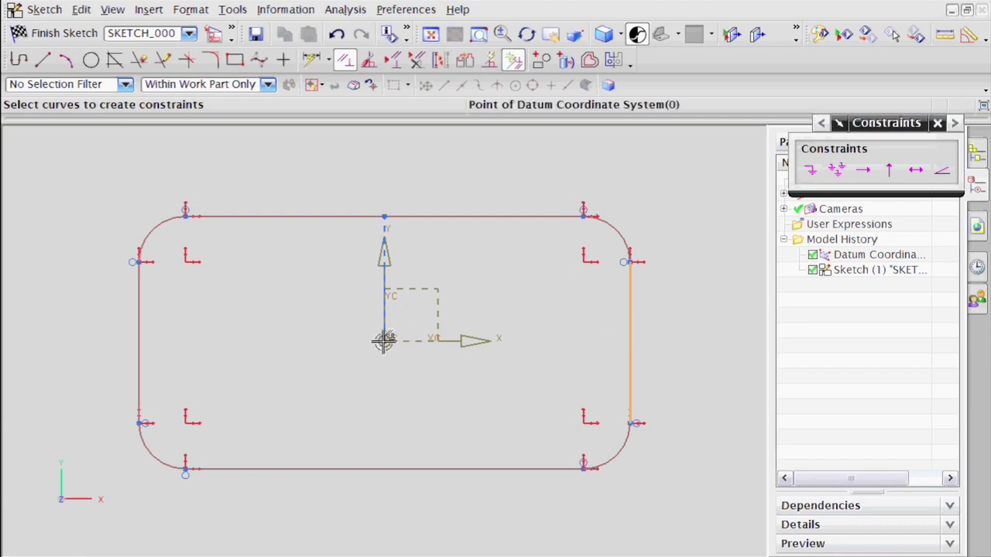
pyautogui.click(384, 341)
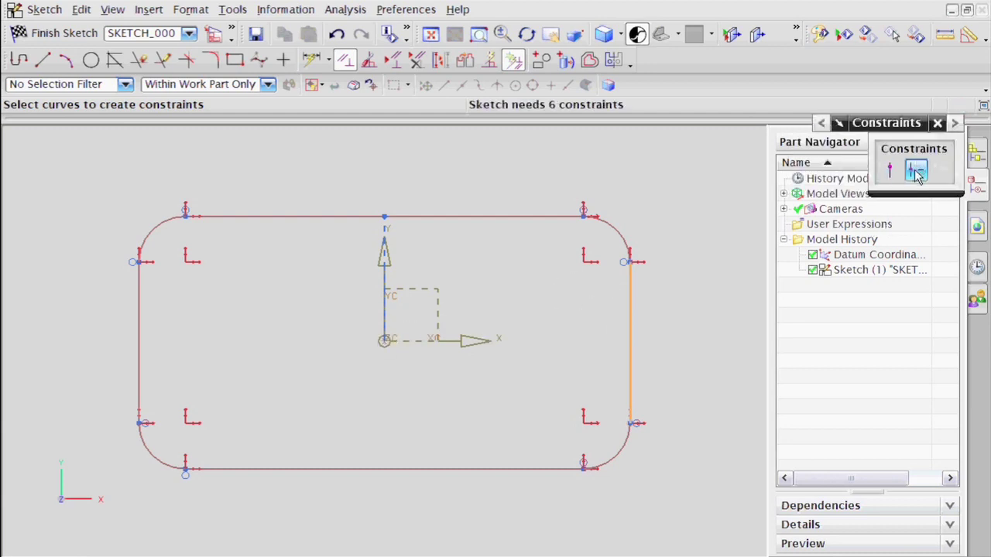
pyautogui.click(915, 173)
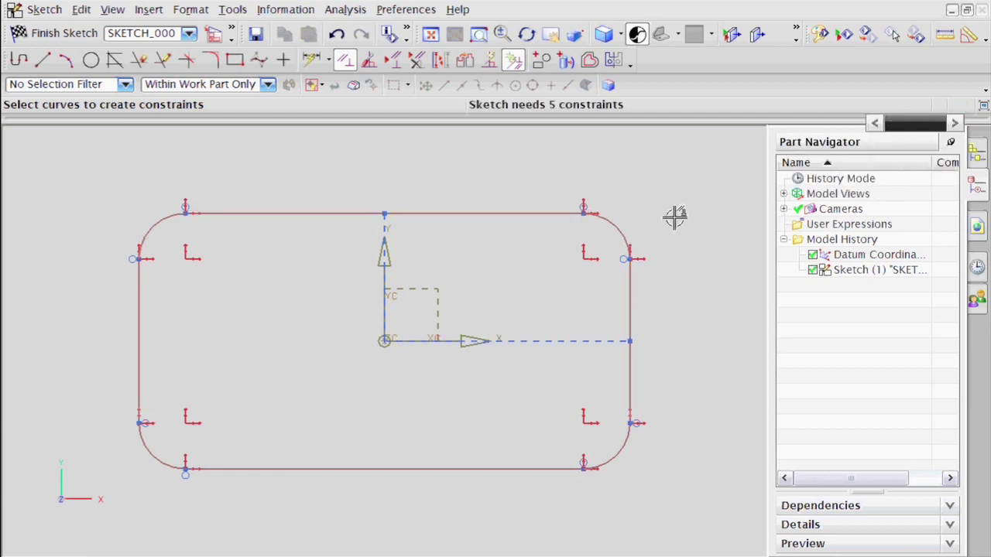
# Apply vertical constraints to the left and right side lines of the profile
pyautogui.click(139, 306)
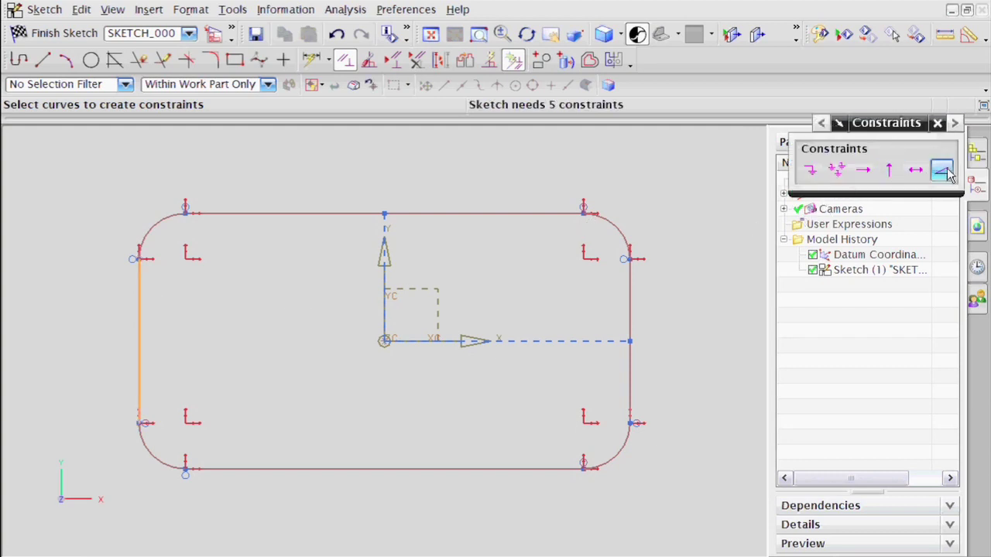
pyautogui.click(889, 172)
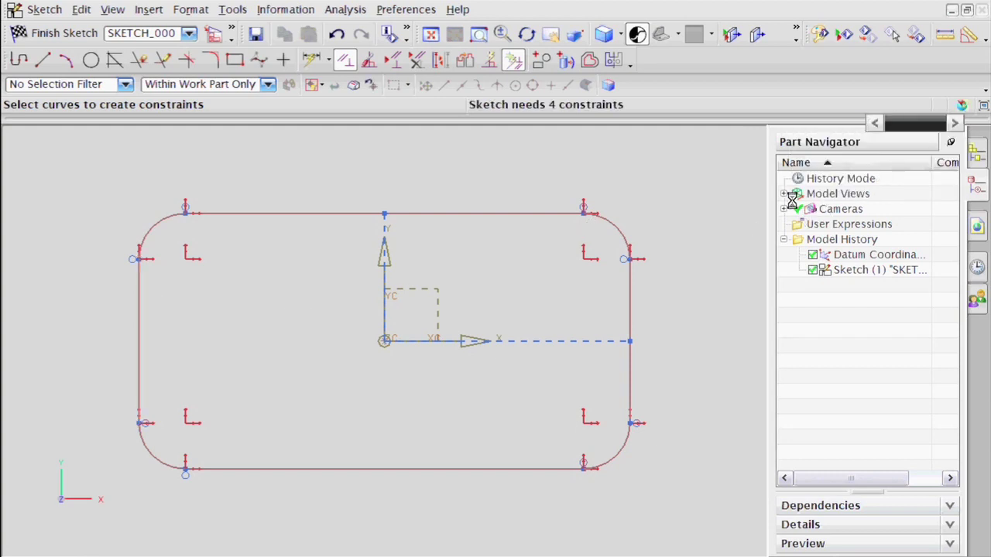
pyautogui.click(632, 309)
pyautogui.click(889, 171)
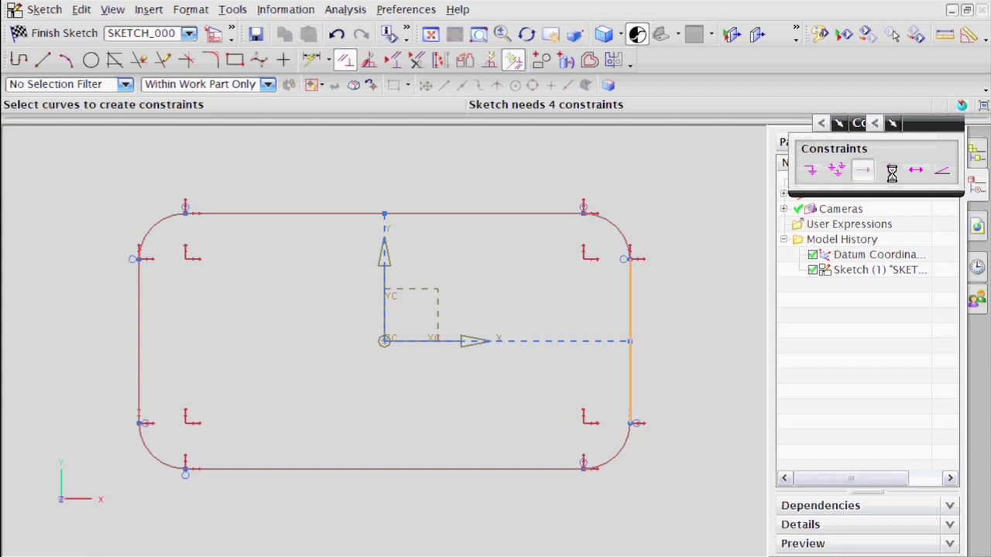
# Check the top and bottom lines of the profile for horizontal constraints
pyautogui.click(538, 214)
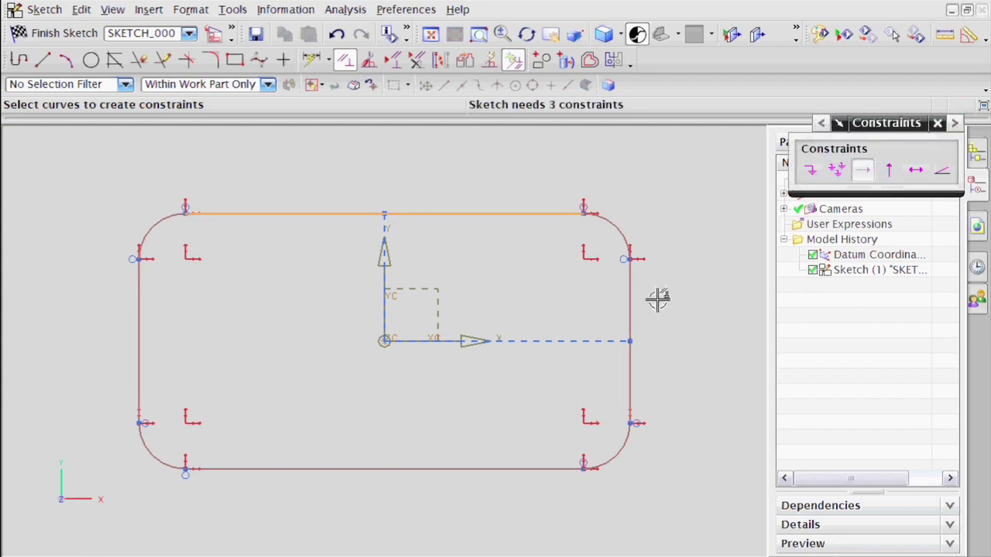
pyautogui.press('Escape')
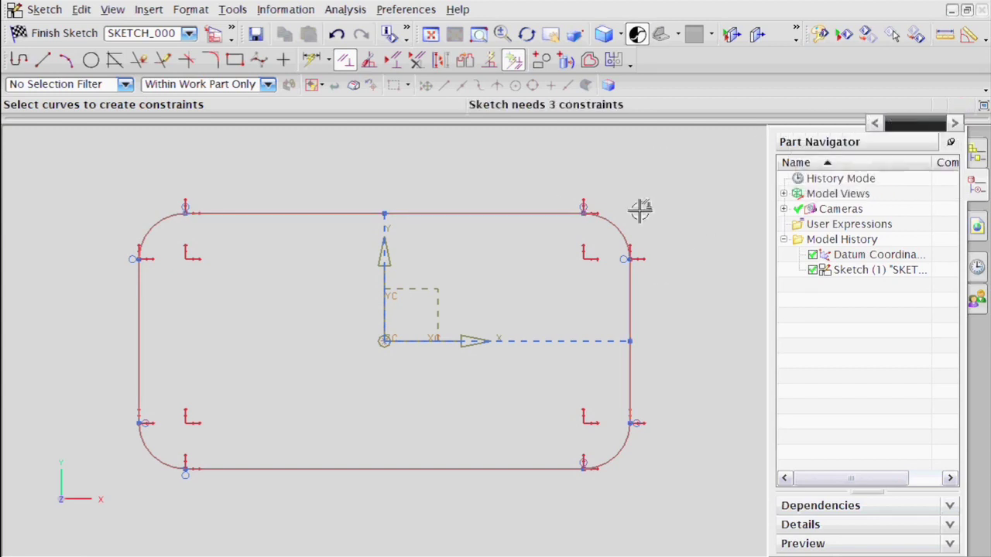
pyautogui.click(513, 468)
pyautogui.click(936, 123)
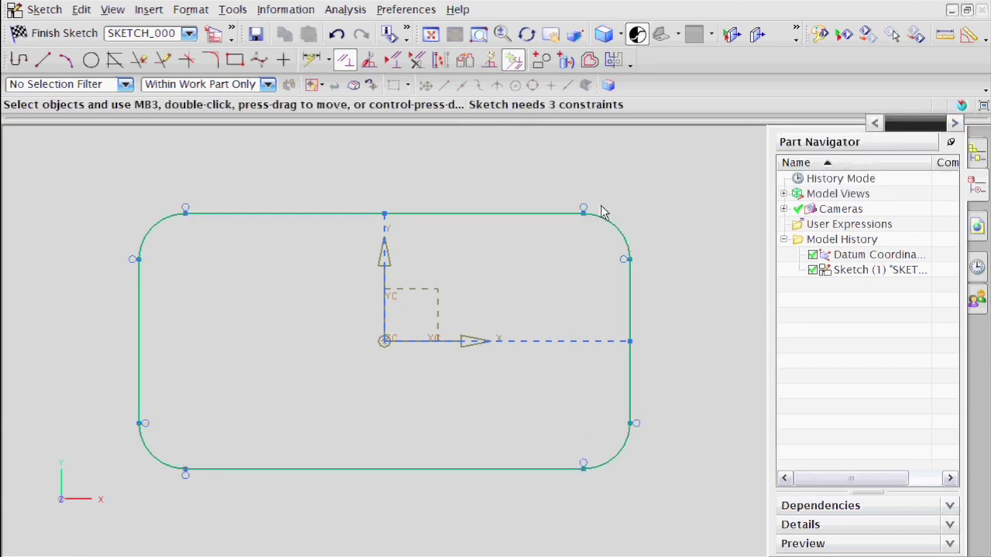
# Dimension the upper-right corner arc of the profile with a radius of 25 mm
pyautogui.click(310, 61)
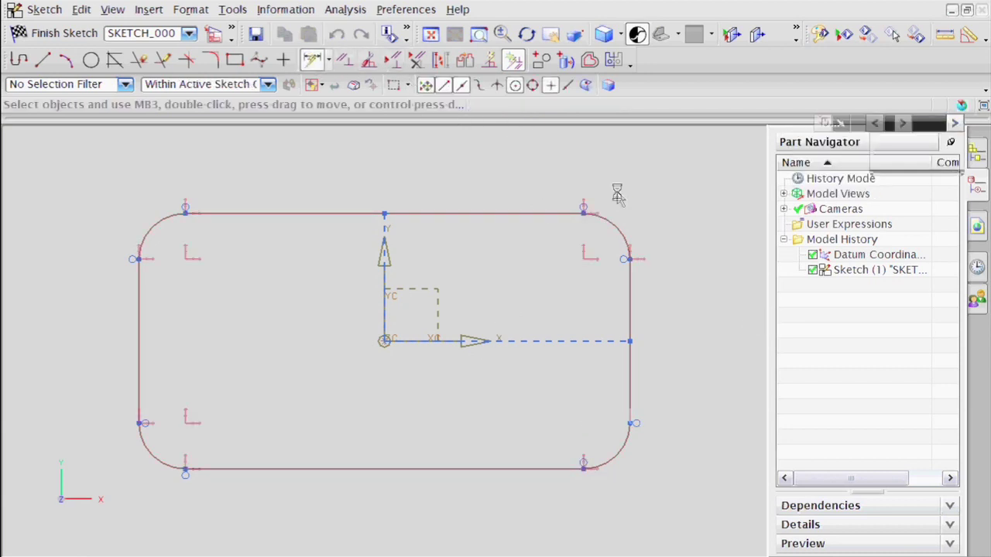
pyautogui.click(615, 222)
pyautogui.click(716, 170)
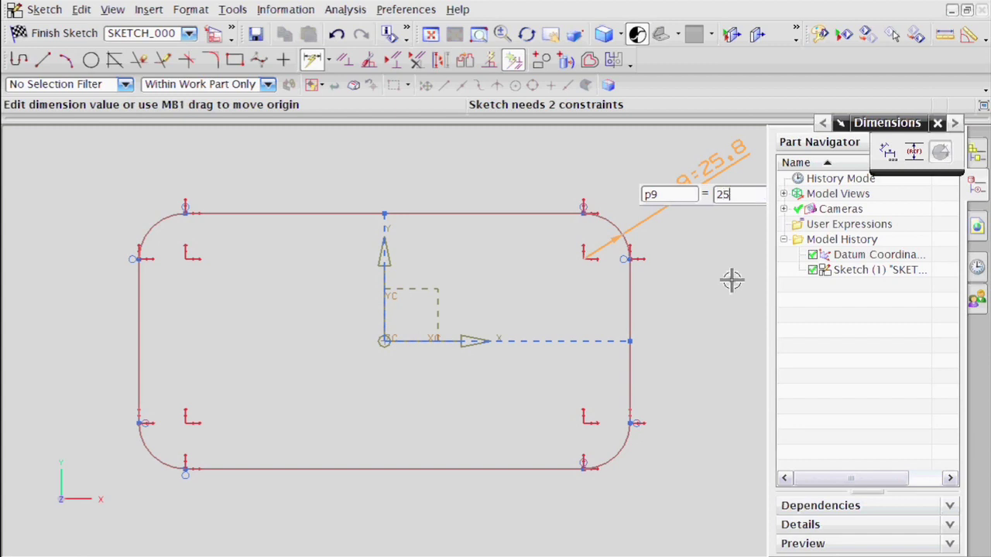
pyautogui.press('Return')
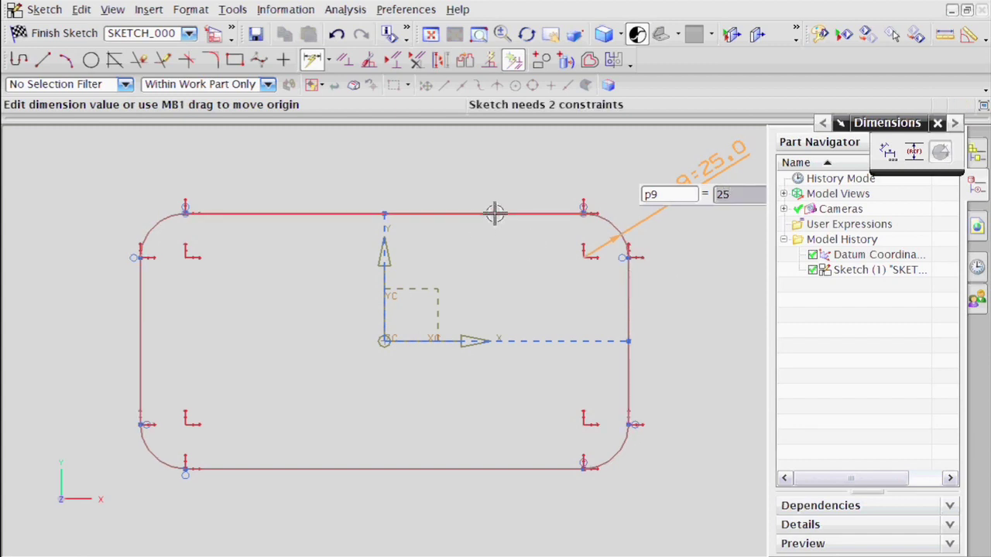
# Dimension the profile's width between the left and right lines as 200 mm, placed above the profile
pyautogui.click(139, 323)
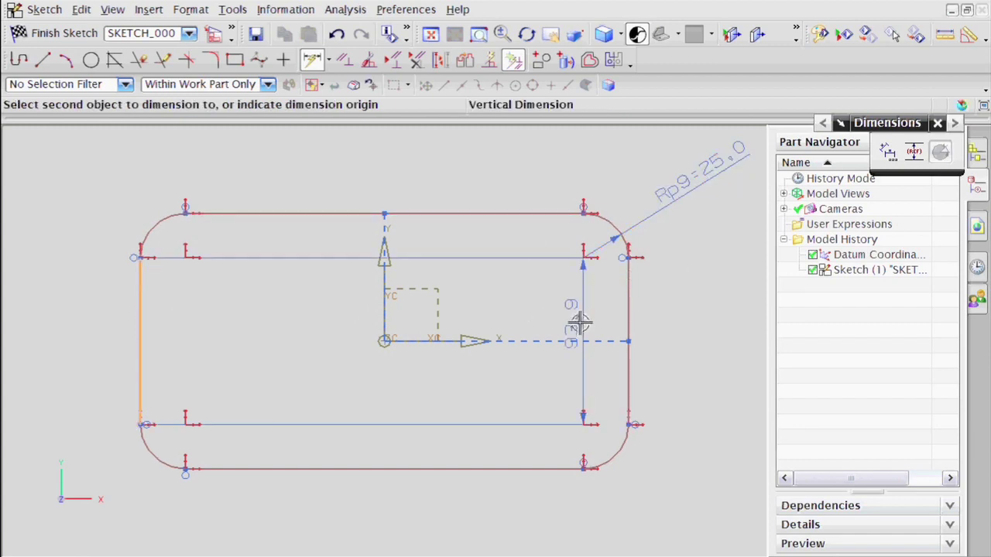
pyautogui.click(623, 314)
pyautogui.click(382, 160)
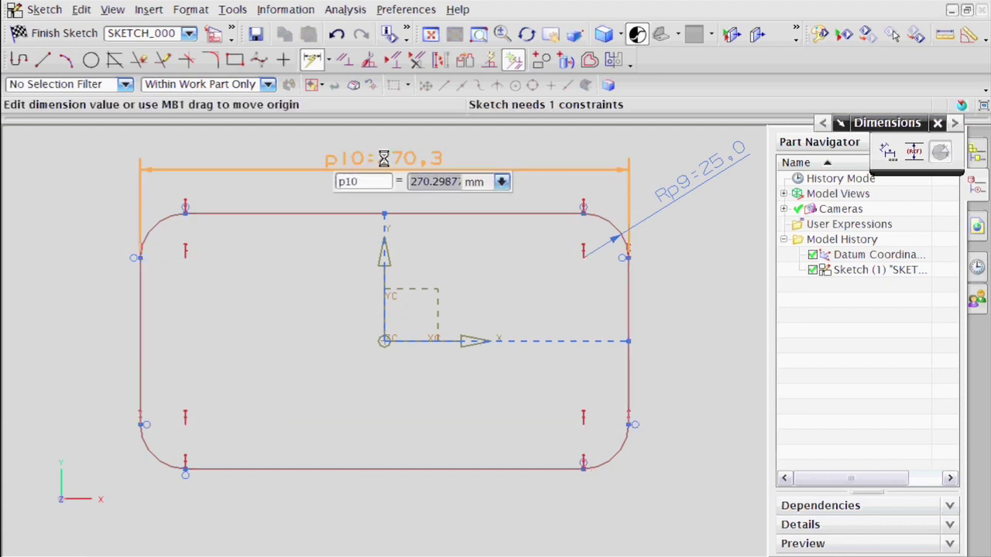
pyautogui.press('Return')
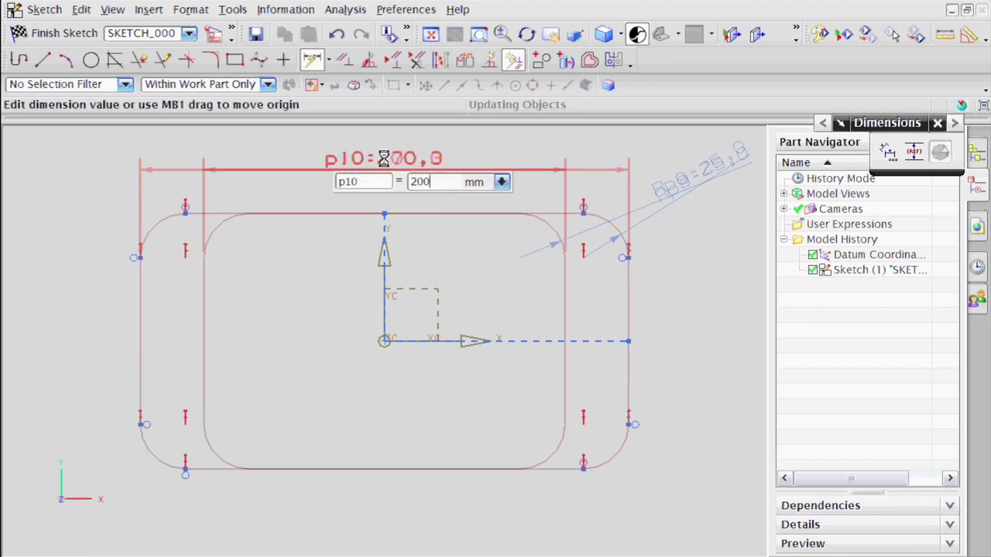
# Dimension the profile's height between the top and bottom lines as 120 mm, placed beside the profile
pyautogui.click(334, 214)
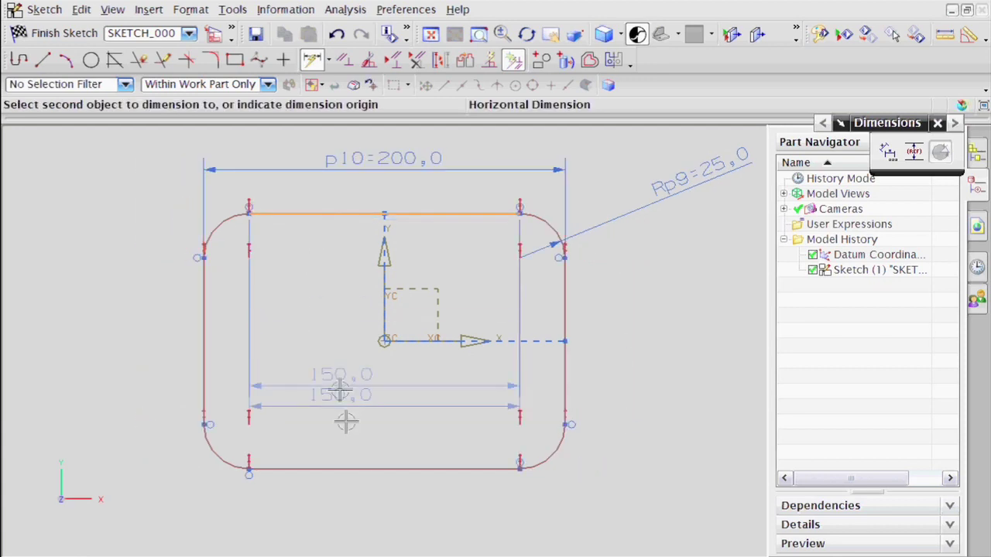
pyautogui.click(343, 467)
pyautogui.click(613, 345)
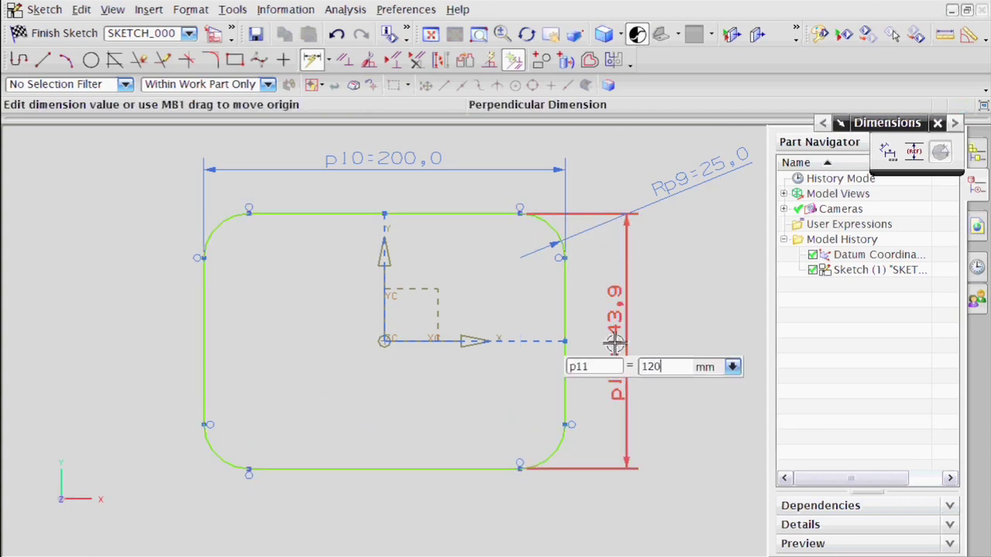
pyautogui.press('Return')
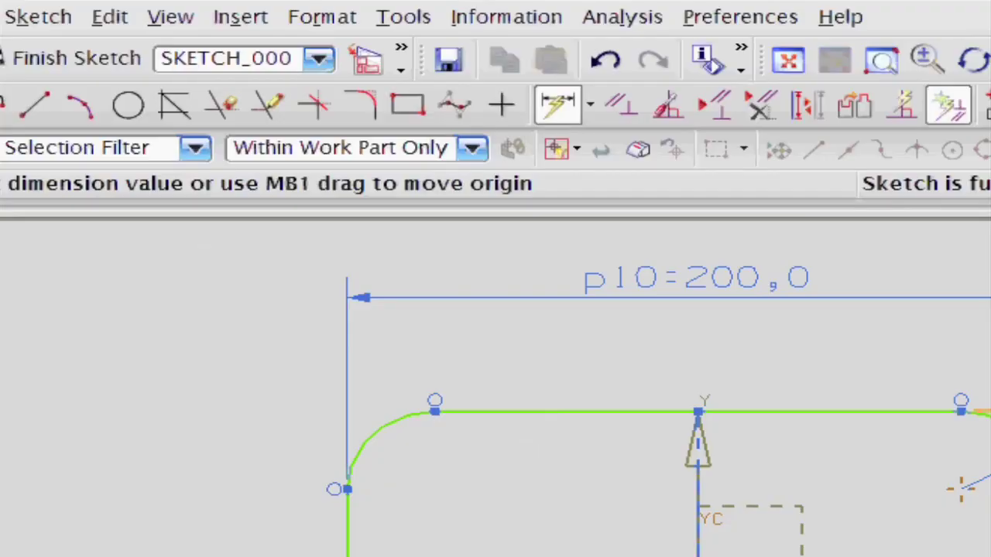
# Offset the whole connected profile outward by 20 mm with Offset Curve and finish the sketch
pyautogui.click(242, 17)
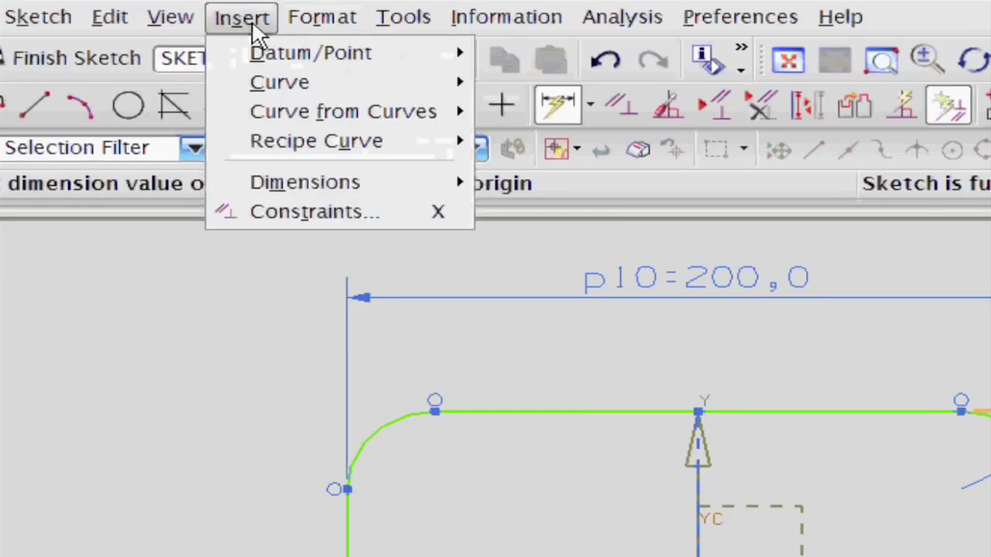
pyautogui.moveTo(290, 83)
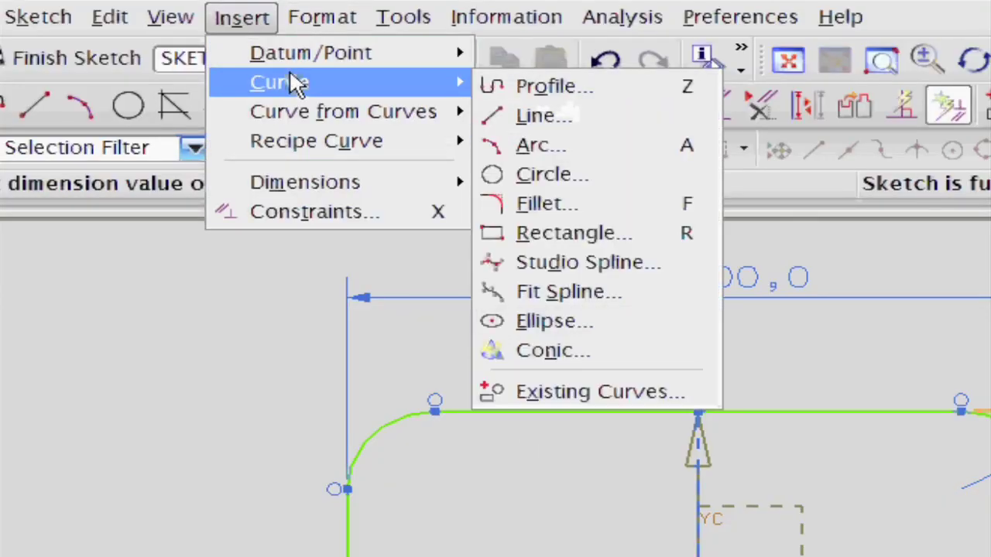
pyautogui.moveTo(371, 127)
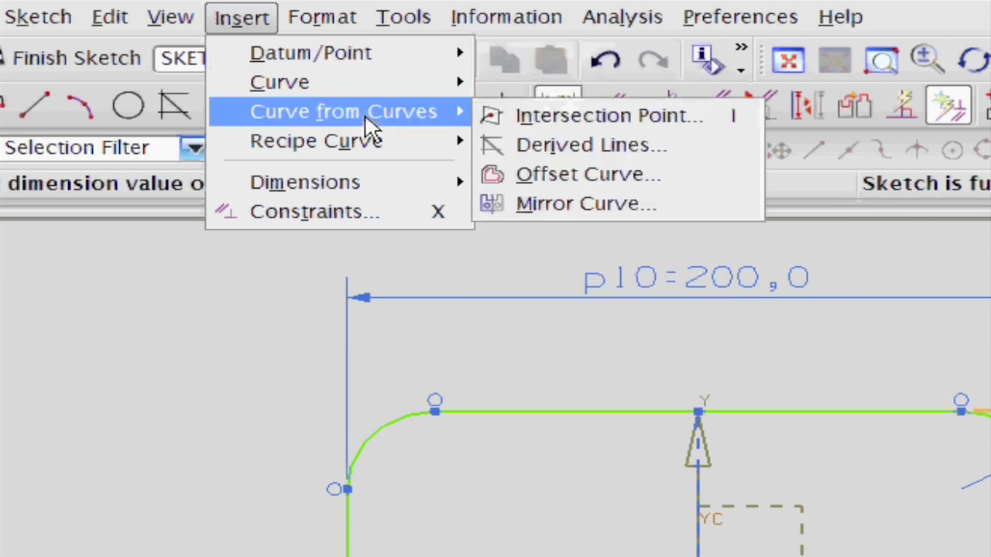
pyautogui.click(573, 178)
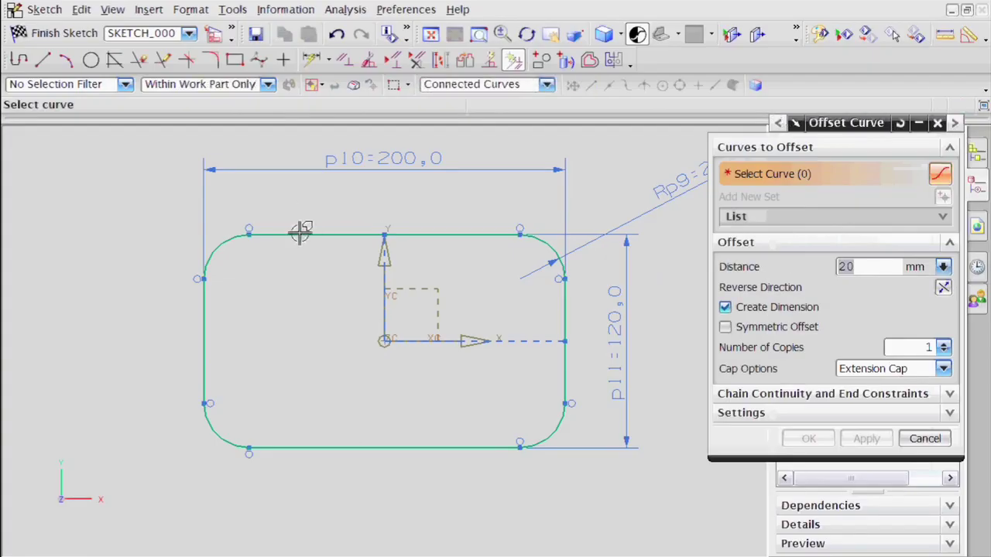
pyautogui.click(301, 234)
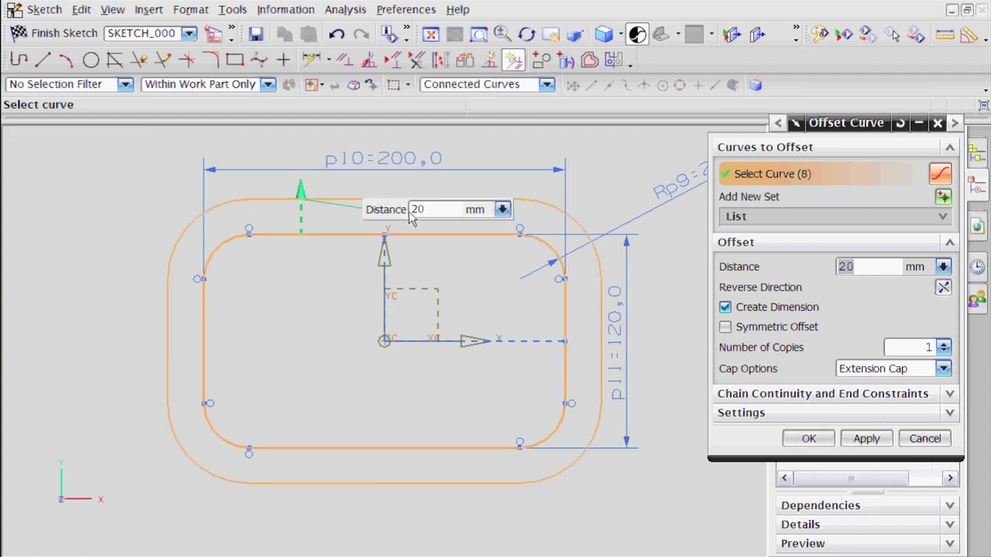
pyautogui.click(823, 447)
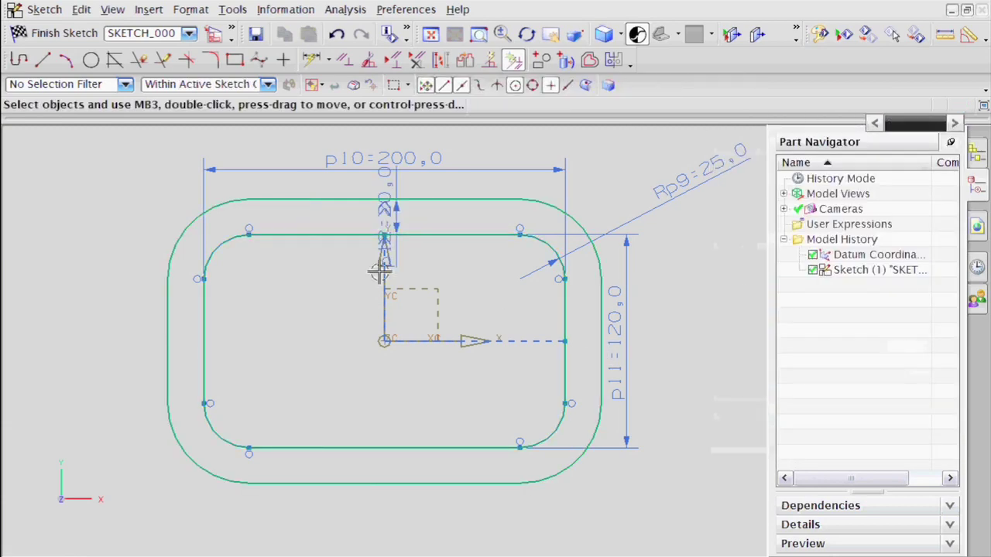
pyautogui.click(68, 35)
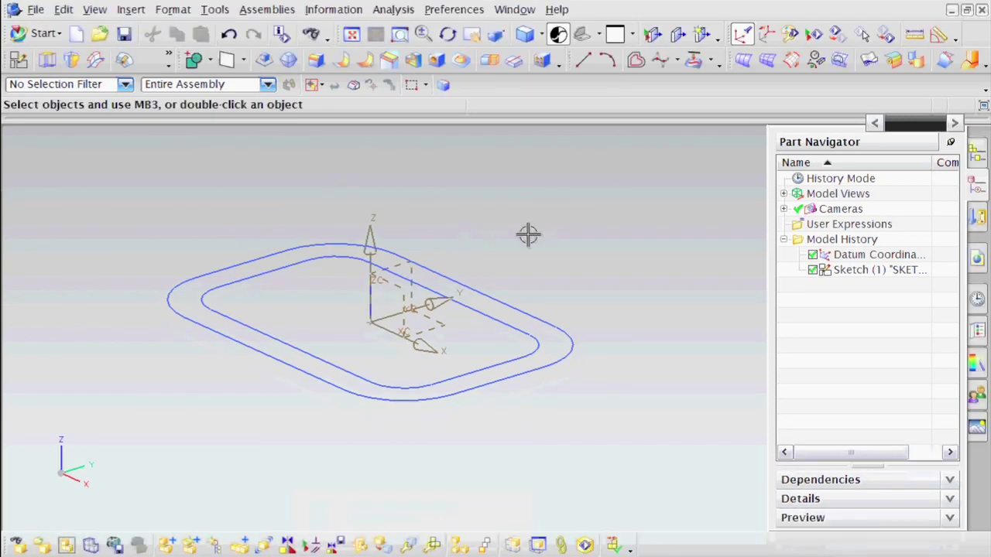
# Set up an Extrude of the inner profile in the downward direction, with start 0 and end distance 40 mm
pyautogui.moveTo(464, 248)
pyautogui.mouseDown(button='middle')
pyautogui.moveTo(478, 239)
pyautogui.moveTo(476, 260)
pyautogui.mouseUp(button='middle')
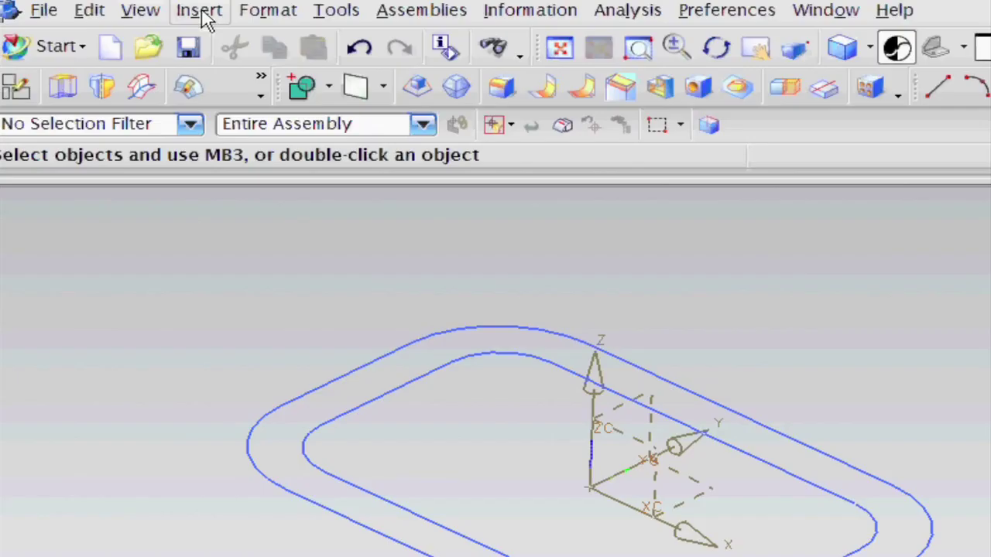
pyautogui.click(131, 9)
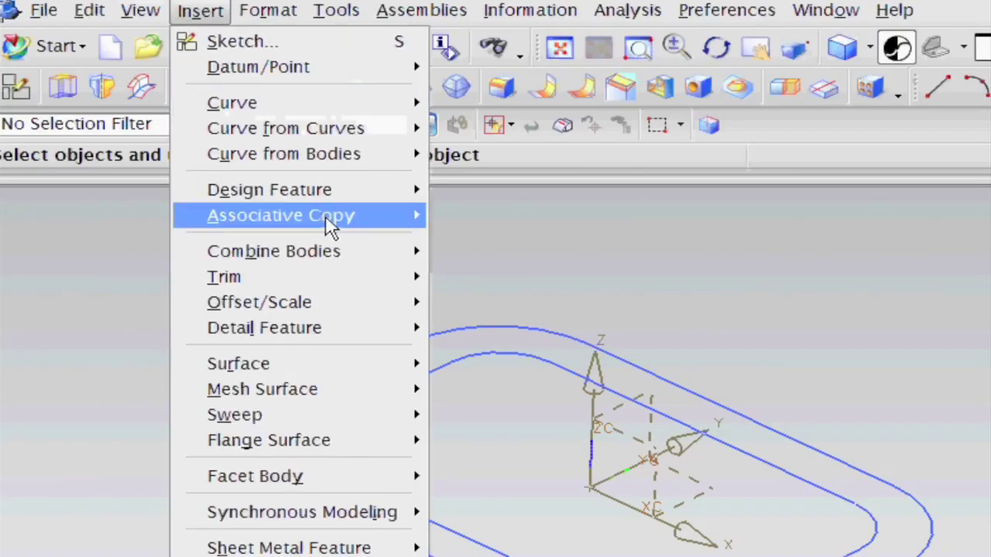
pyautogui.moveTo(208, 131)
pyautogui.click(500, 194)
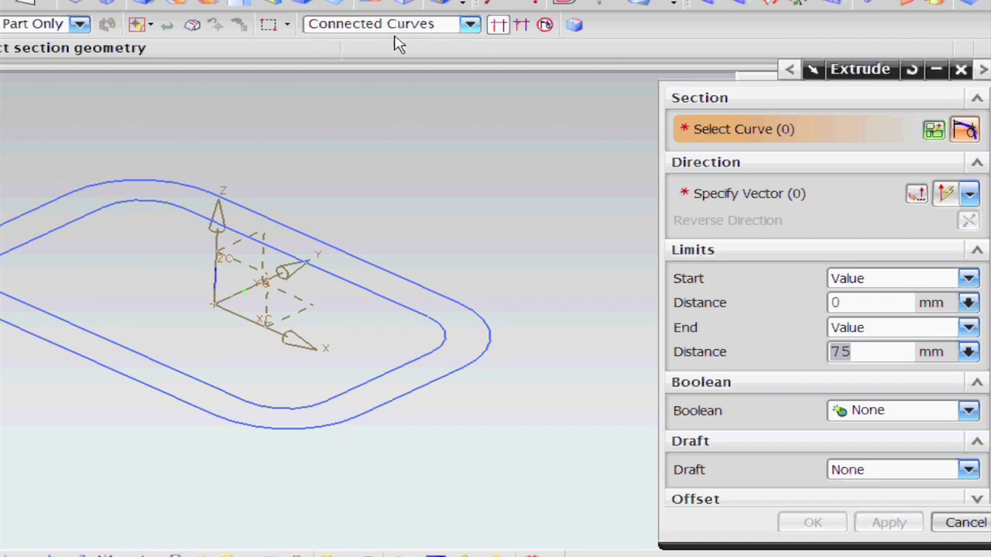
pyautogui.click(387, 293)
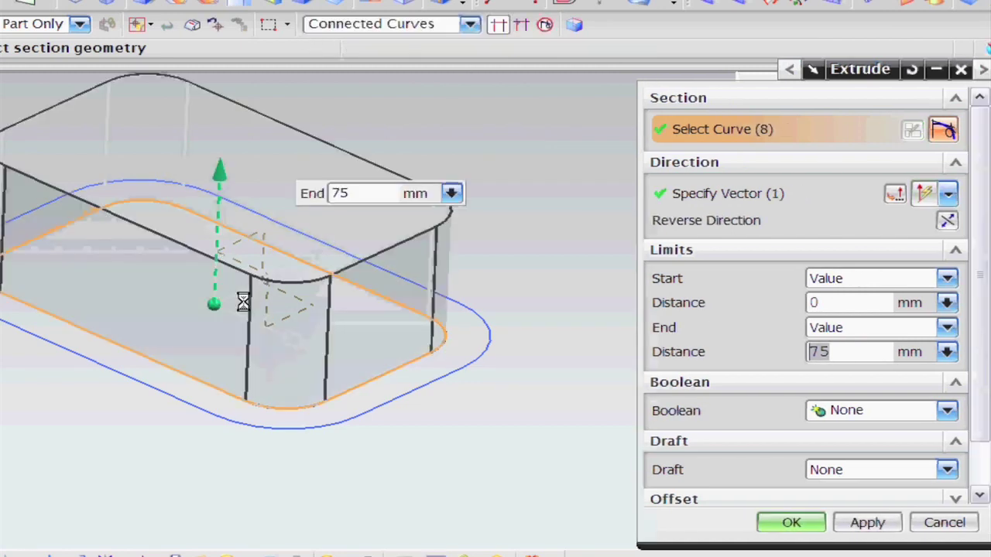
pyautogui.click(947, 221)
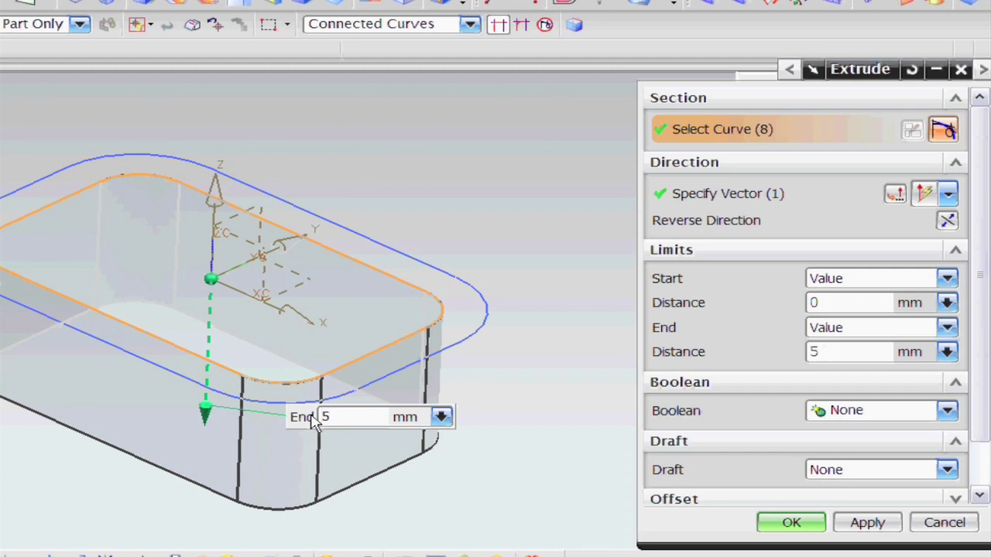
pyautogui.press('Return')
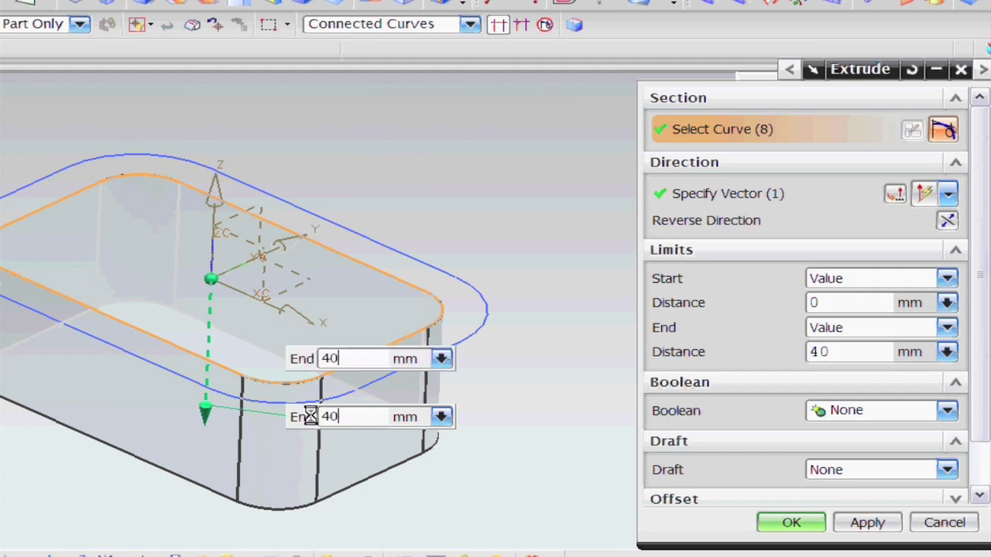
pyautogui.moveTo(235, 405); pyautogui.dragTo(237, 391, button='middle')
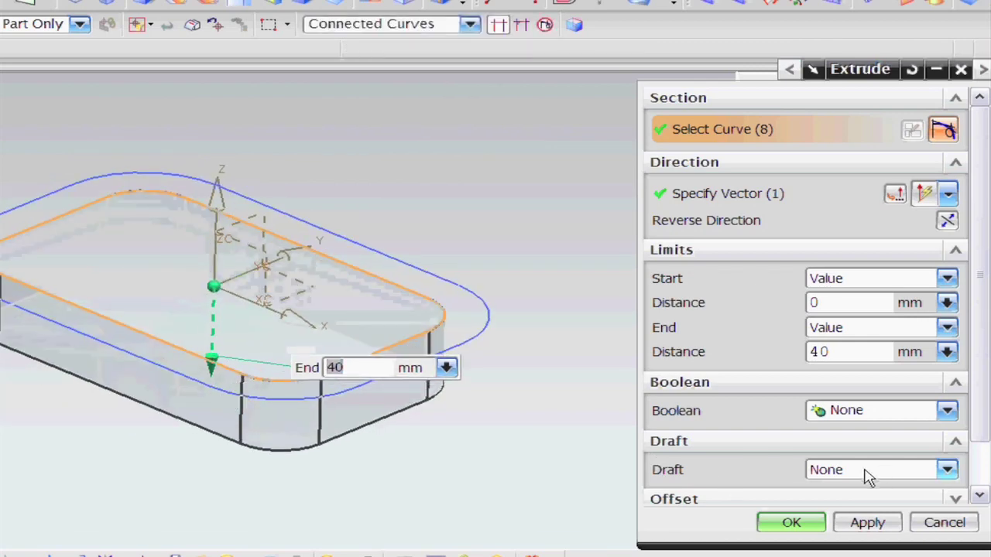
# Add a From Start Limit draft to the extrusion's side walls and create the body
pyautogui.moveTo(980, 287); pyautogui.dragTo(983, 333)
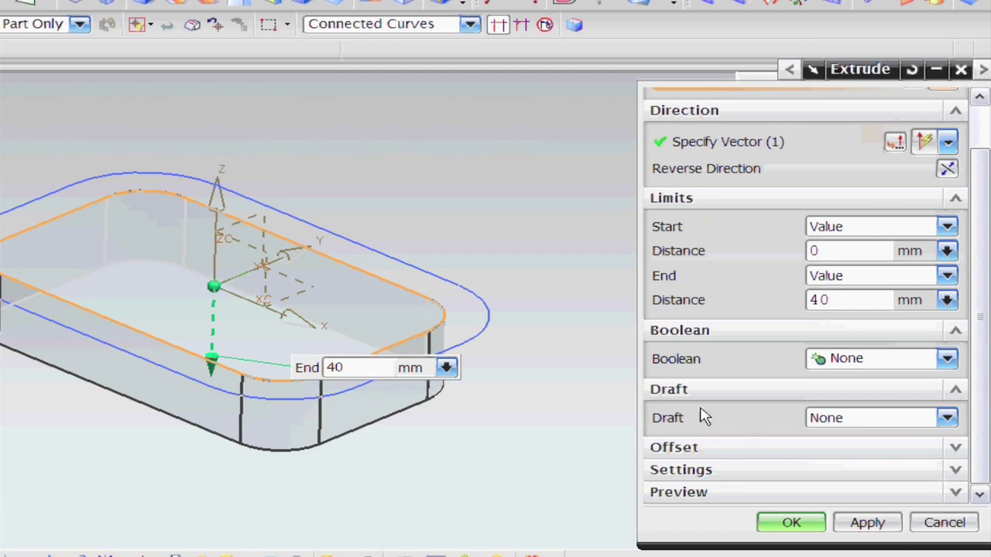
pyautogui.click(873, 418)
pyautogui.click(865, 458)
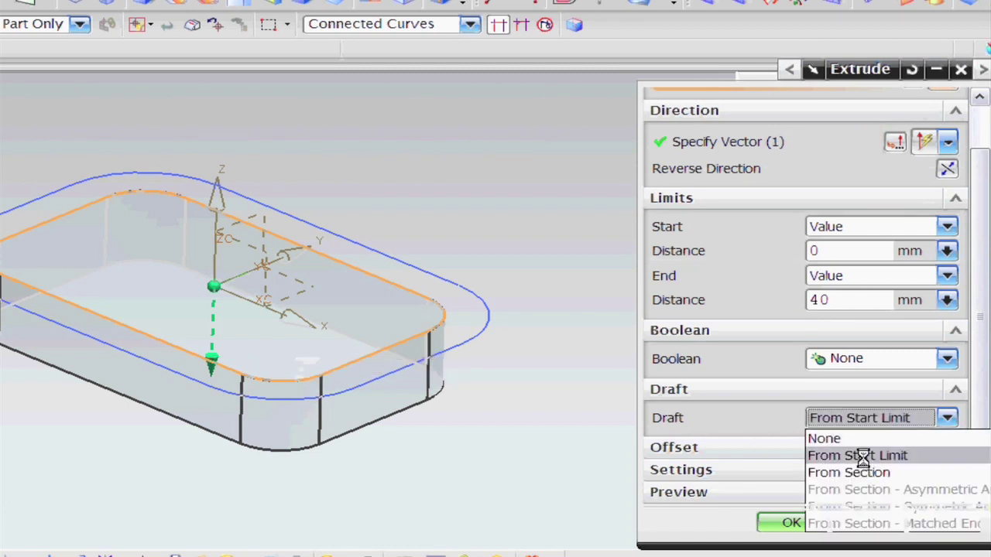
pyautogui.click(793, 526)
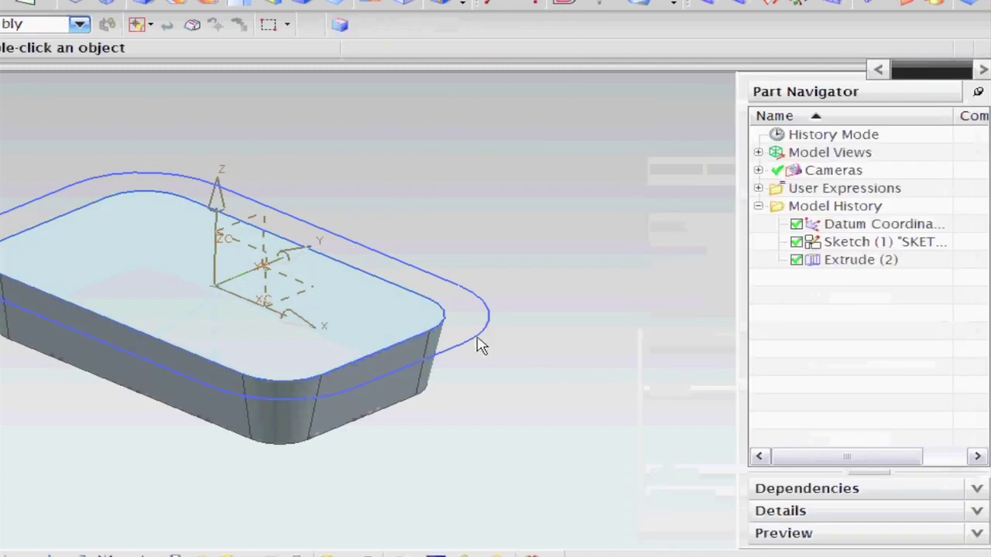
# Set up an Extrude of the outer offset profile in the upward direction, with start 0 and end distance 79 mm
pyautogui.scroll(3, 311, 372)
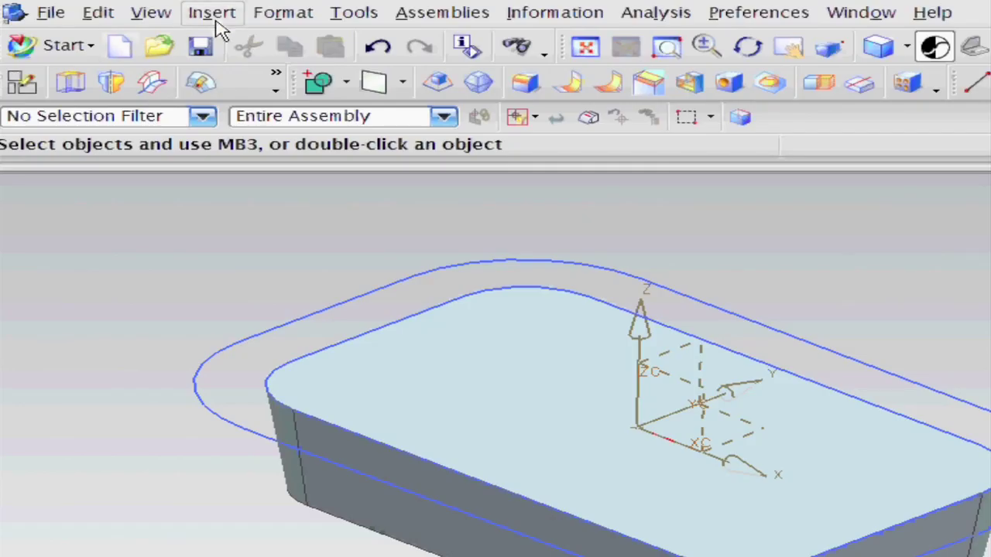
pyautogui.click(213, 13)
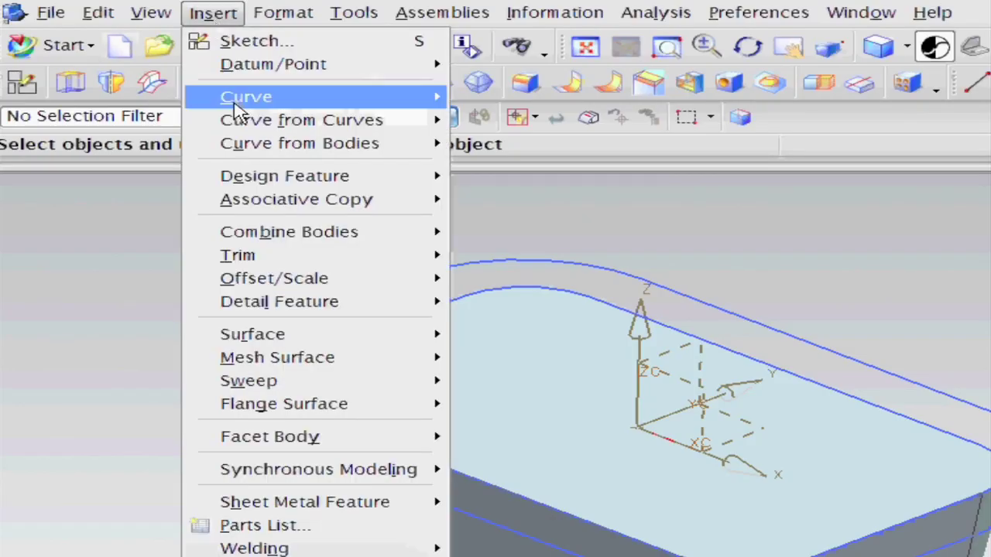
pyautogui.moveTo(332, 181)
pyautogui.click(542, 189)
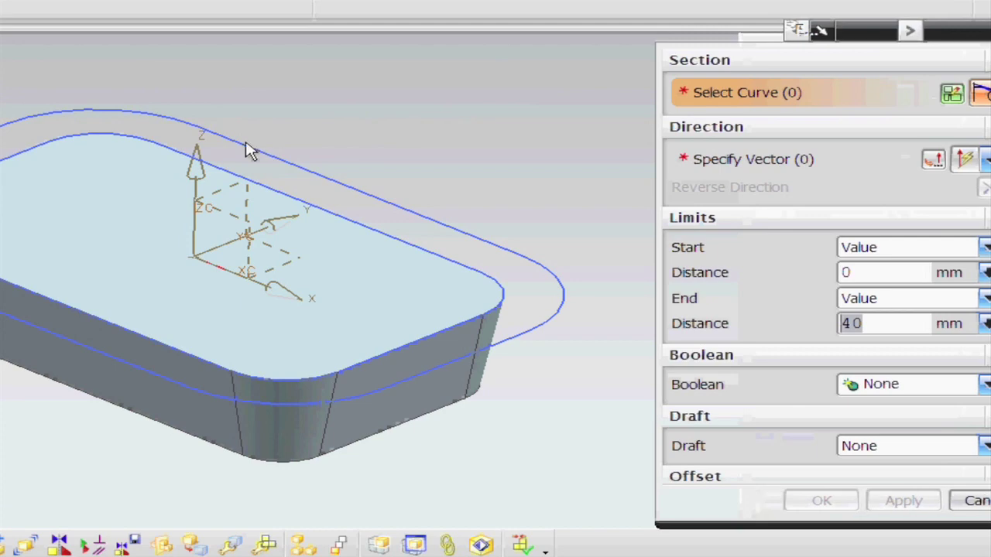
pyautogui.click(250, 143)
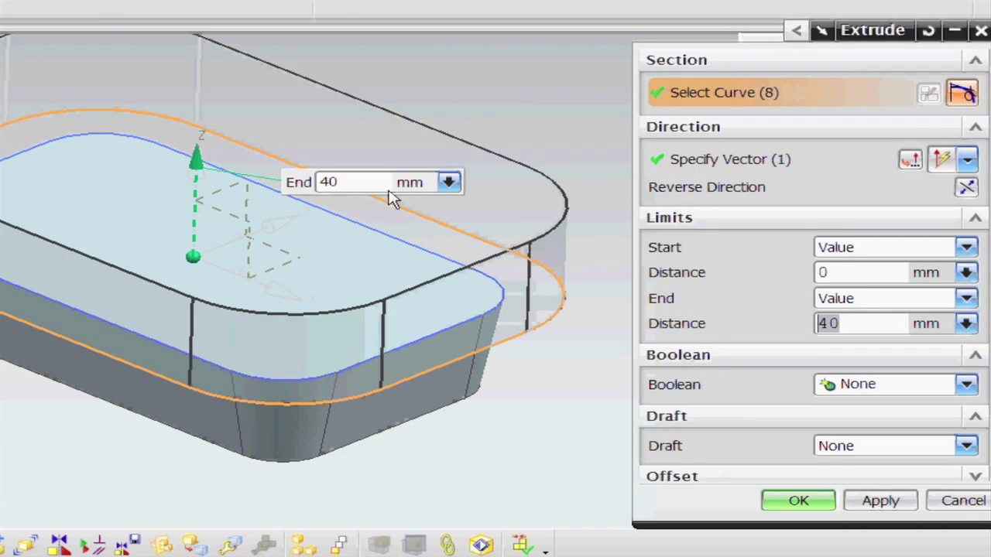
pyautogui.moveTo(202, 110); pyautogui.dragTo(217, 77)
pyautogui.moveTo(395, 231); pyautogui.dragTo(343, 289, button='middle')
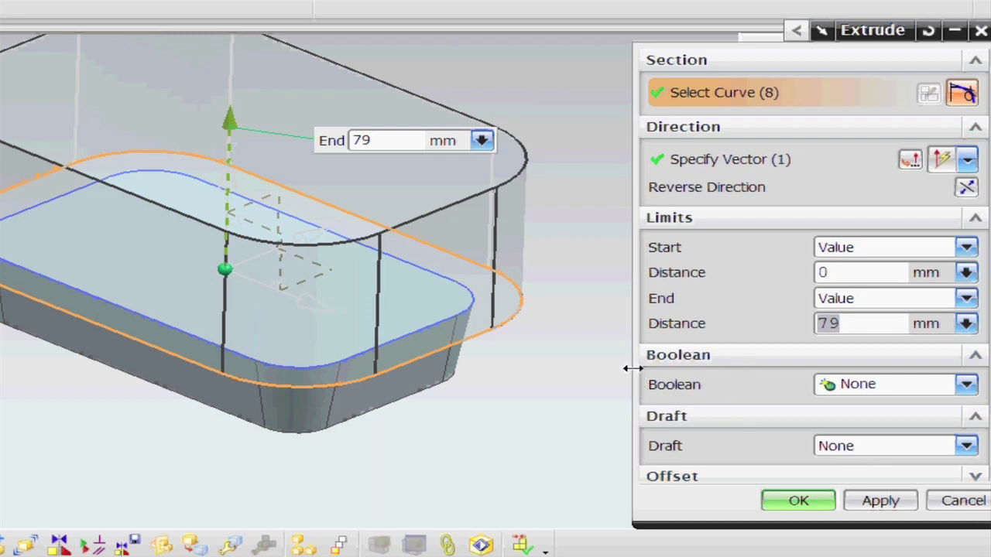
# Unite the outer profile's extrusion with the drafted base body and create the feature
pyautogui.click(907, 384)
pyautogui.click(891, 424)
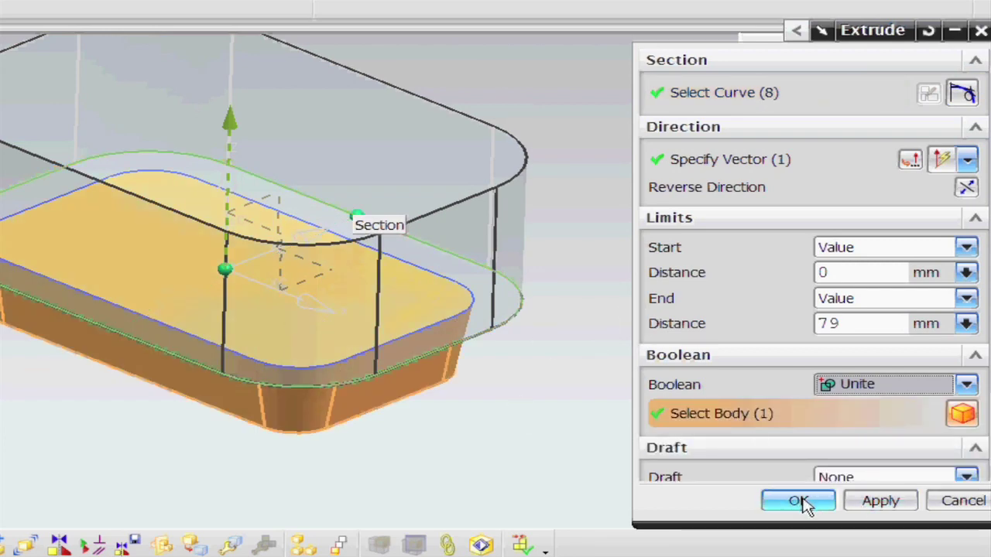
pyautogui.click(802, 503)
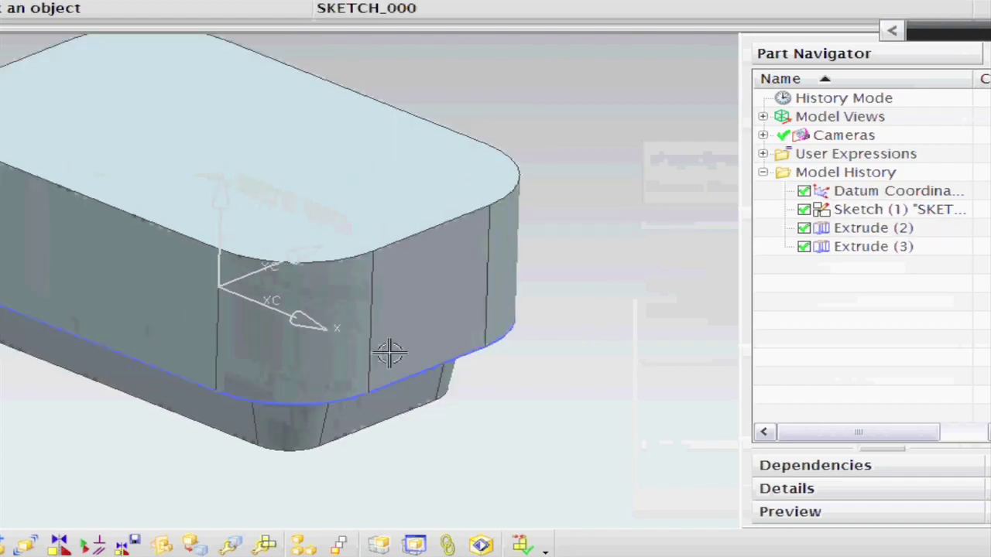
# Blend the drafted base's outer bottom edge loop and the edge loop where it meets the outer body with a 10 mm radius
pyautogui.moveTo(378, 338); pyautogui.dragTo(364, 324, button='middle')
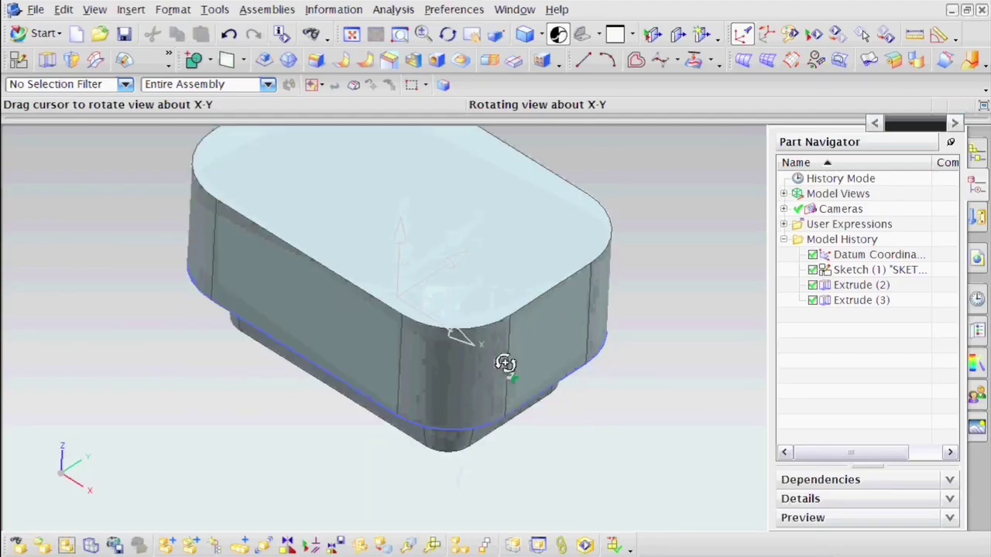
pyautogui.moveTo(505, 364); pyautogui.dragTo(511, 254, button='middle')
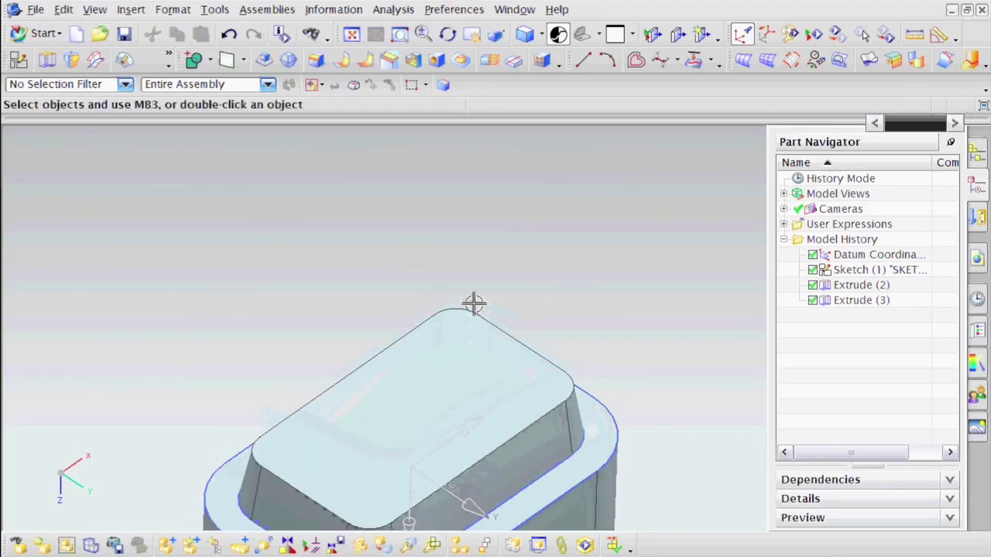
pyautogui.hotkey('ctrl', 'f')
pyautogui.scroll(3, 469, 405)
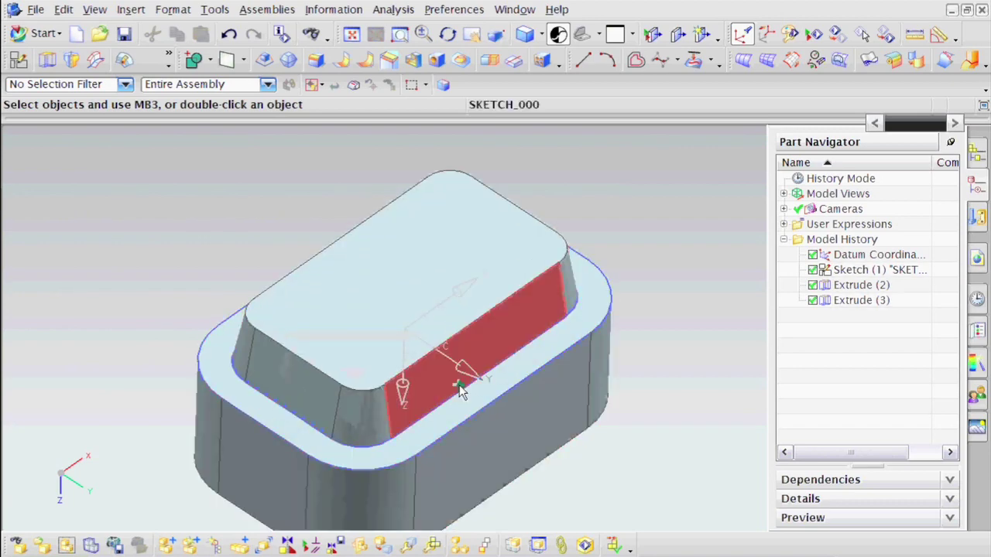
pyautogui.moveTo(460, 390)
pyautogui.mouseDown(button='middle')
pyautogui.moveTo(465, 359)
pyautogui.moveTo(453, 377)
pyautogui.mouseUp(button='middle')
pyautogui.hotkey('ctrl', 'f')
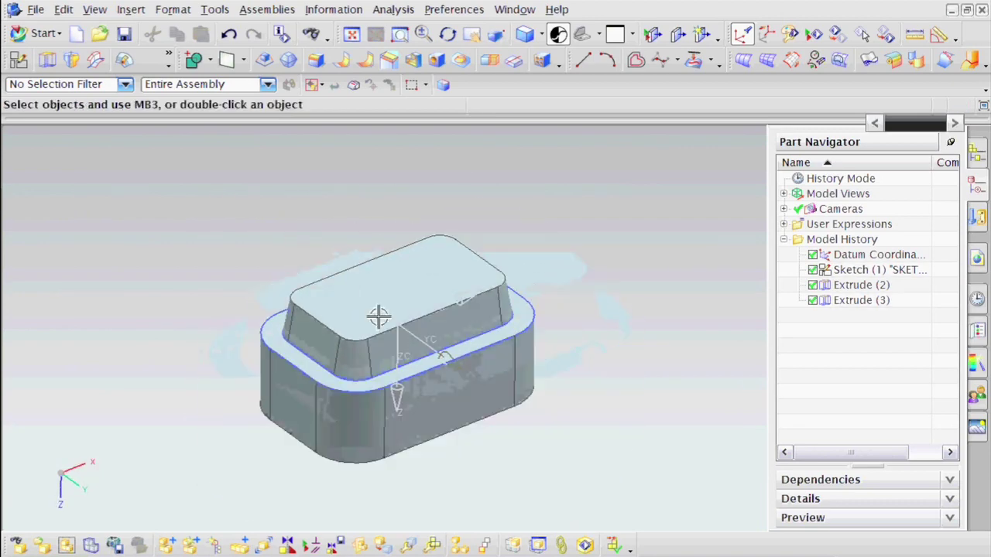
pyautogui.scroll(2, 378, 317)
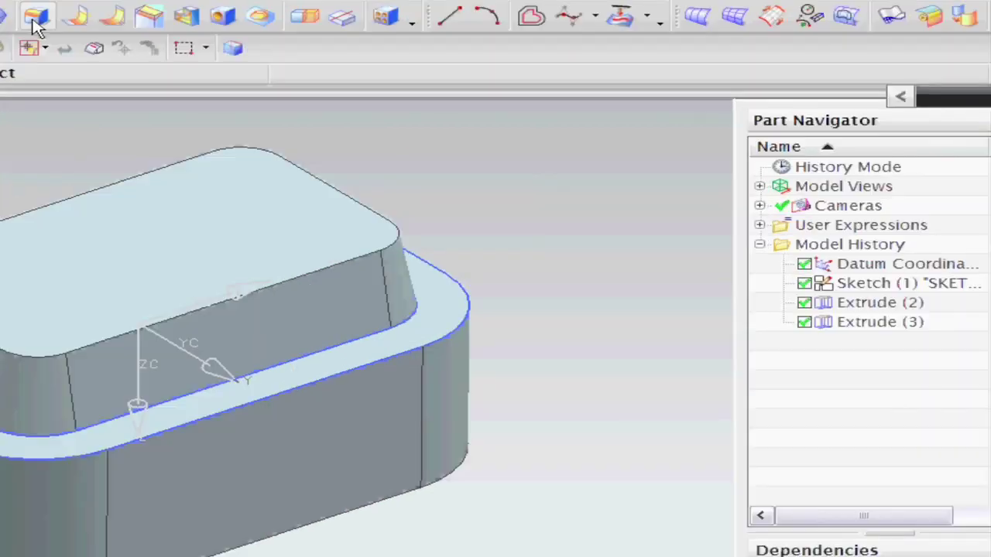
pyautogui.click(39, 18)
pyautogui.click(129, 171)
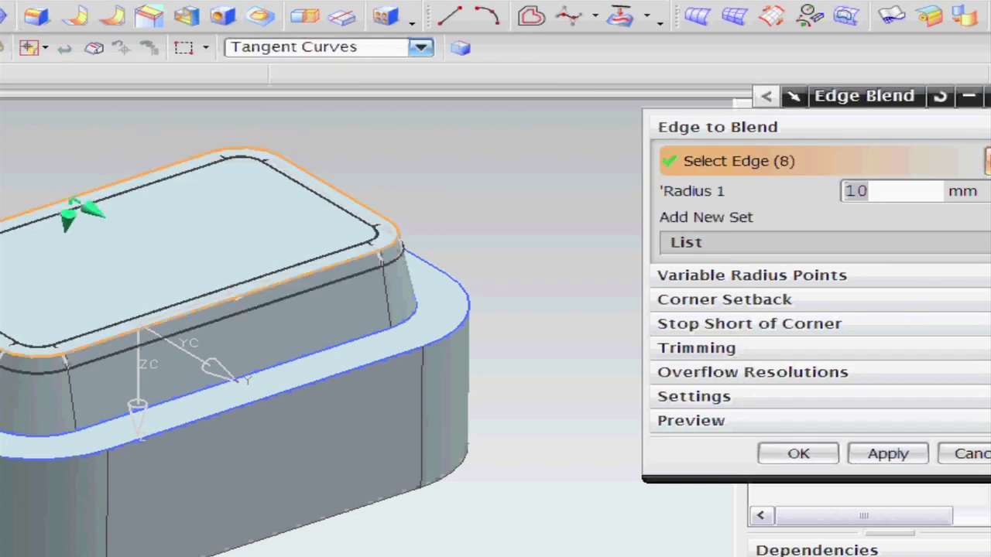
pyautogui.click(334, 352)
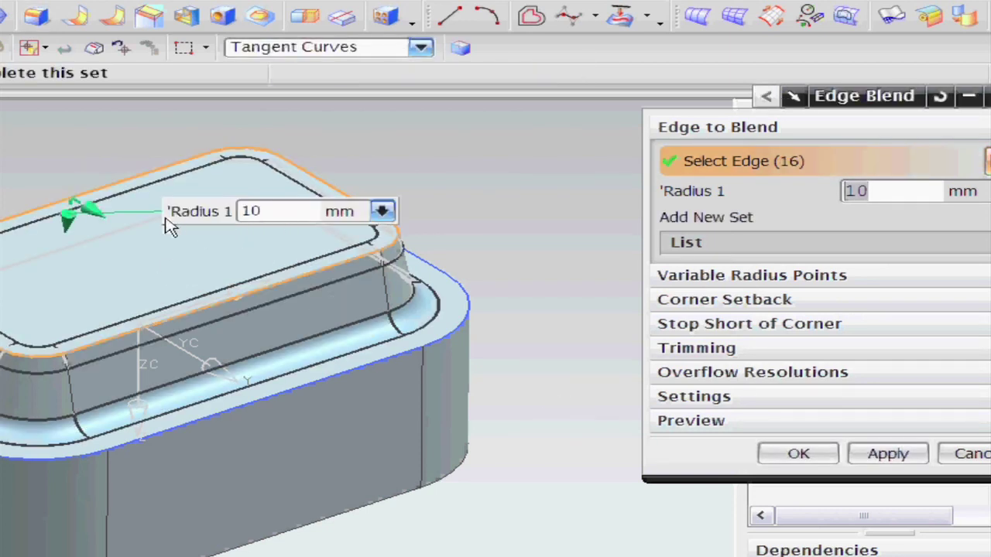
pyautogui.click(813, 455)
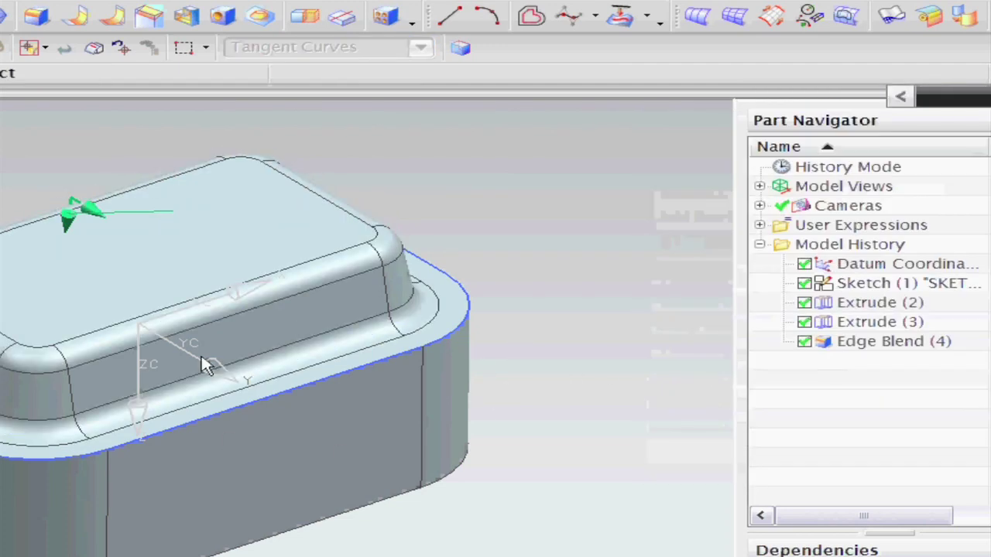
# Shell the body to 5 mm thickness with Remove Faces, Then Shell, piercing the top face and the tangent outer side faces
pyautogui.moveTo(175, 263); pyautogui.dragTo(142, 438, button='middle')
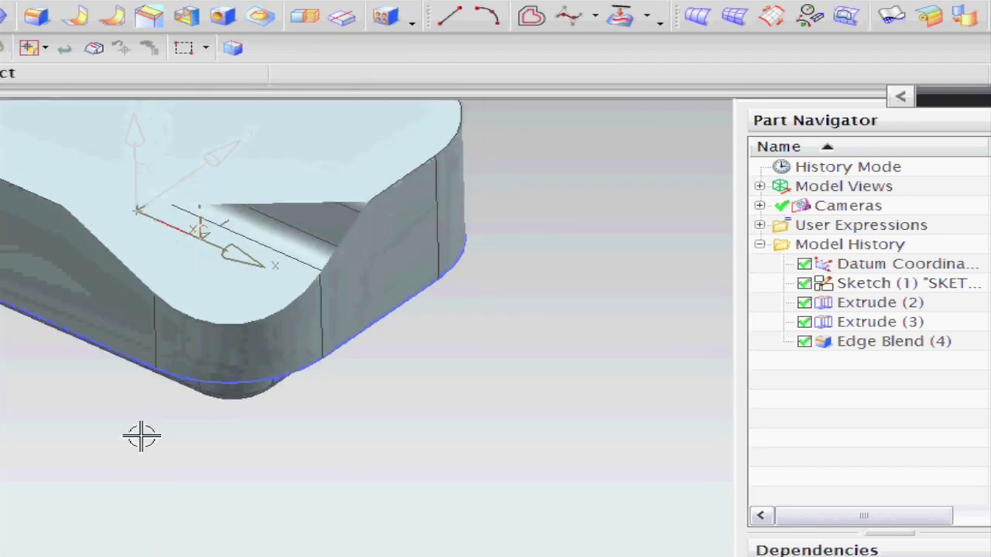
pyautogui.rightClick(96, 422)
pyautogui.click(164, 182)
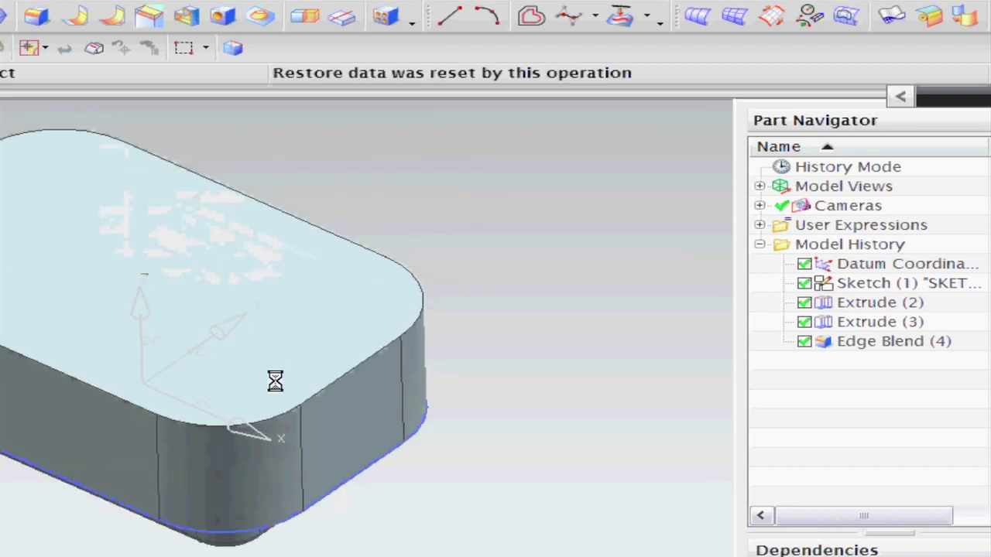
pyautogui.moveTo(172, 354); pyautogui.dragTo(153, 349, button='middle')
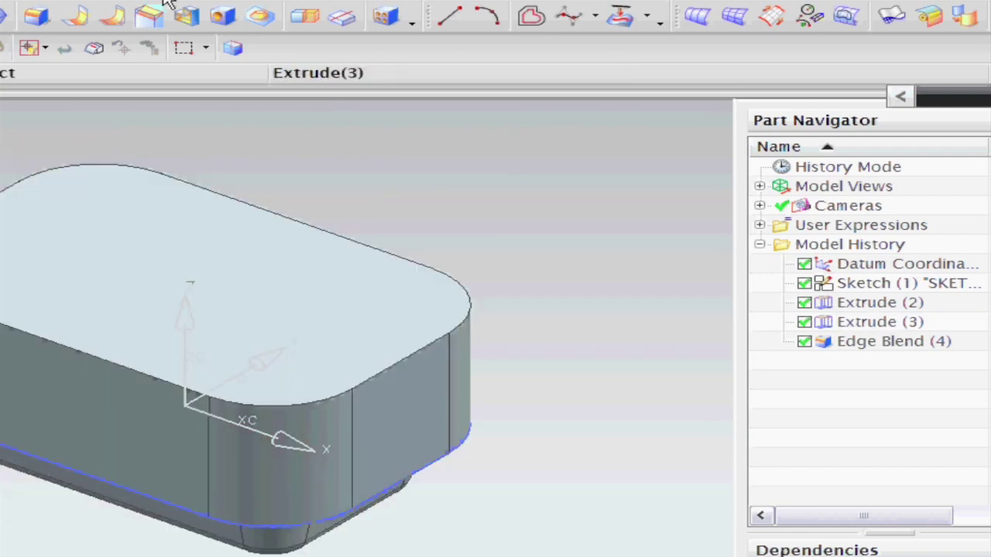
pyautogui.click(188, 17)
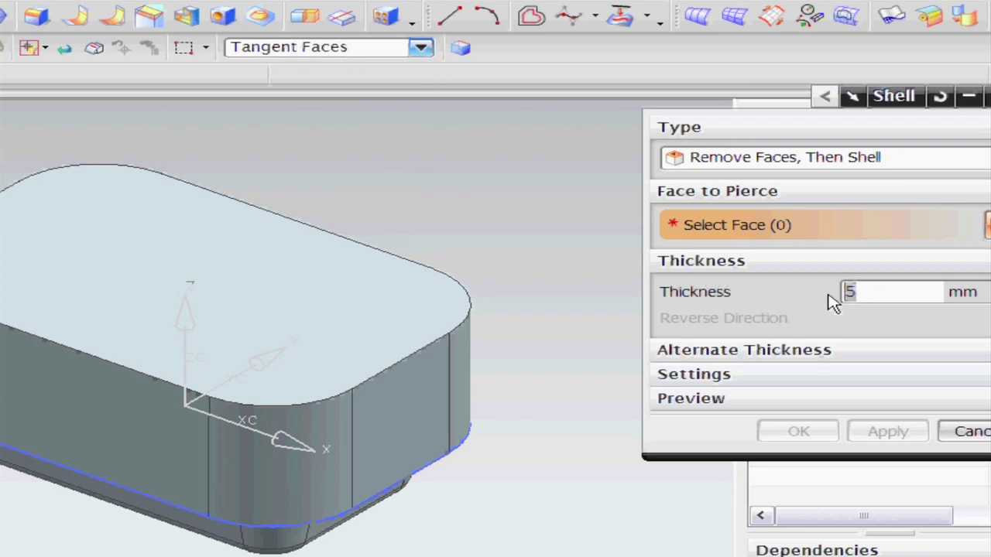
pyautogui.click(261, 287)
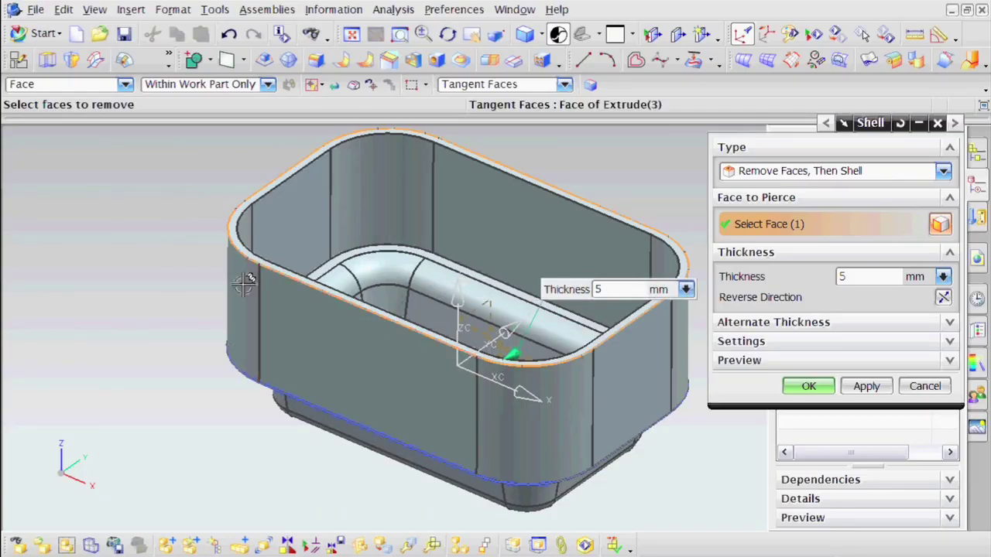
pyautogui.click(325, 323)
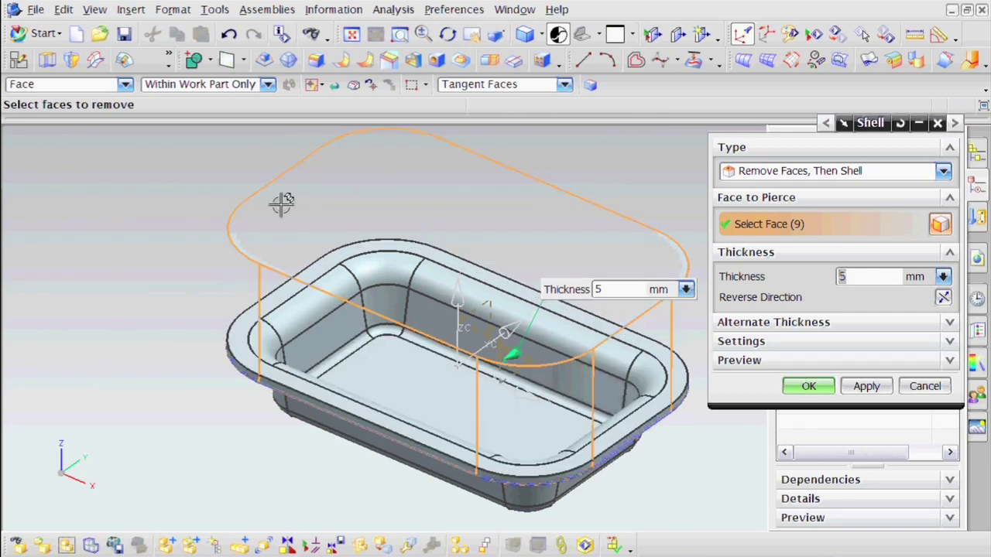
pyautogui.keyDown('shift'); pyautogui.moveTo(196, 252); pyautogui.dragTo(507, 355, button='middle'); pyautogui.keyUp('shift')
pyautogui.click(810, 386)
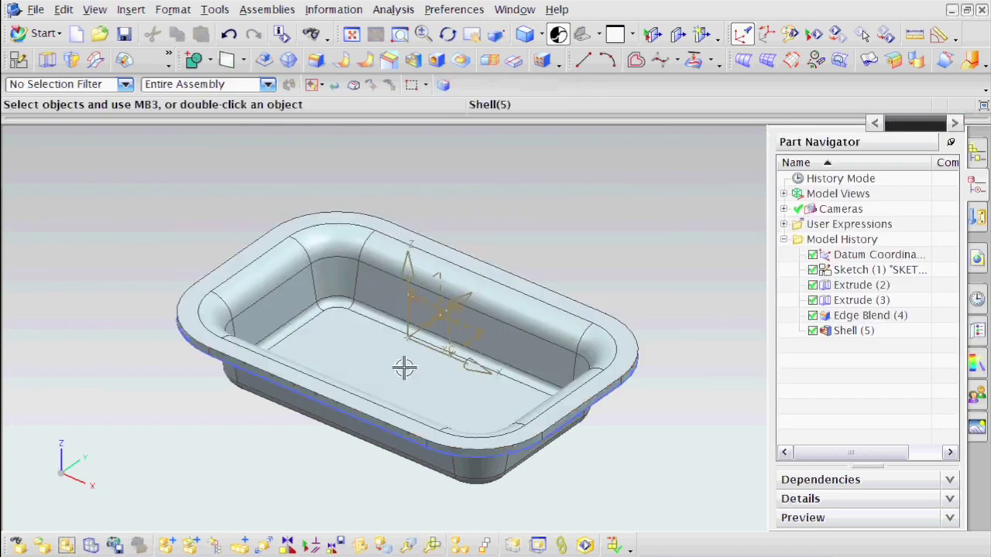
# Edit the parameters of the Shell feature and set its thickness to 2 mm
pyautogui.moveTo(403, 368)
pyautogui.mouseDown(button='middle')
pyautogui.moveTo(403, 290)
pyautogui.moveTo(400, 361)
pyautogui.mouseUp(button='middle')
pyautogui.click(857, 330)
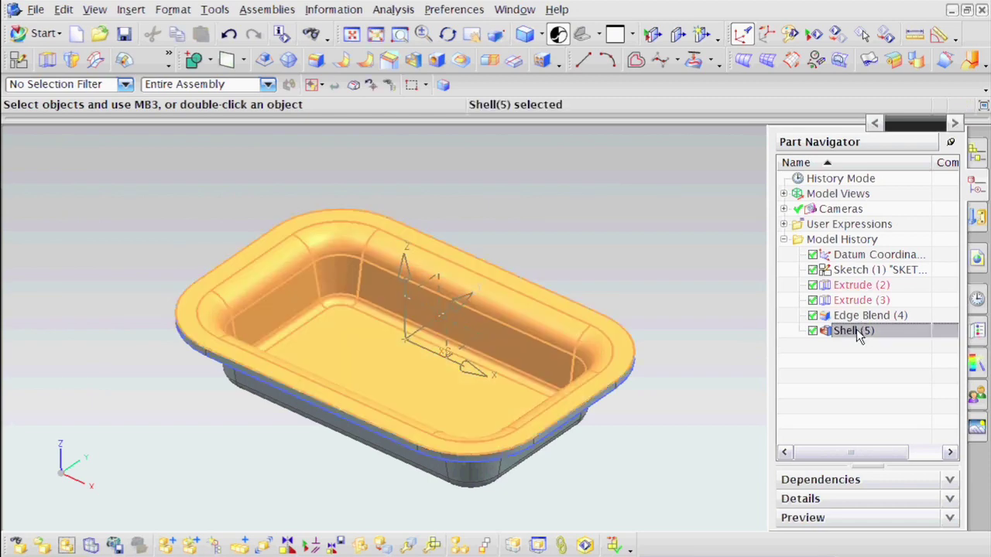
pyautogui.rightClick(857, 330)
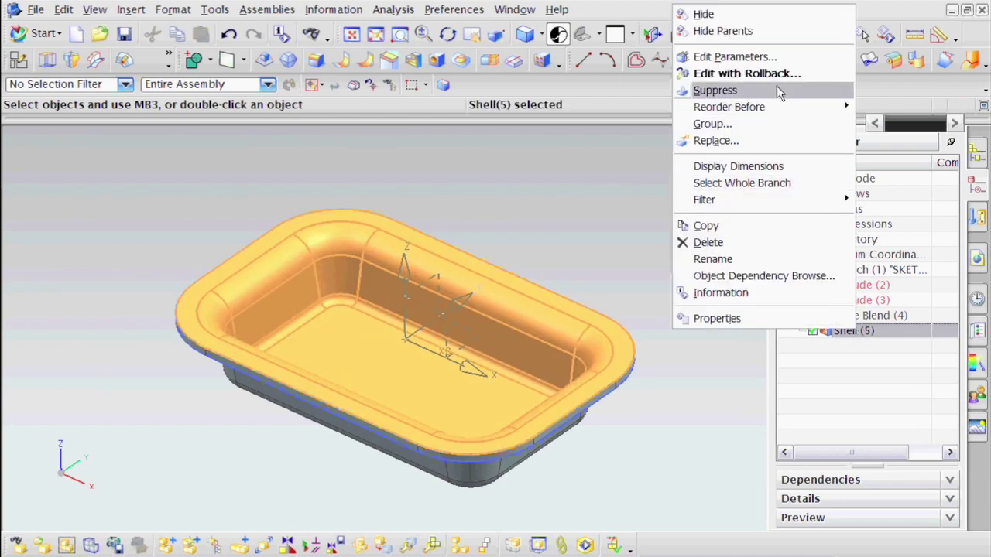
pyautogui.click(751, 57)
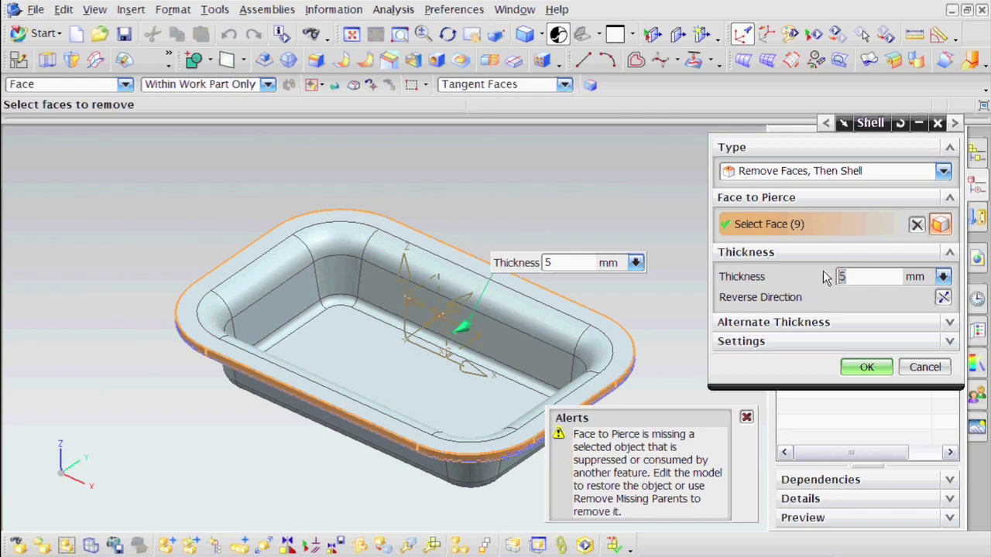
pyautogui.write('2')
pyautogui.press('Return')
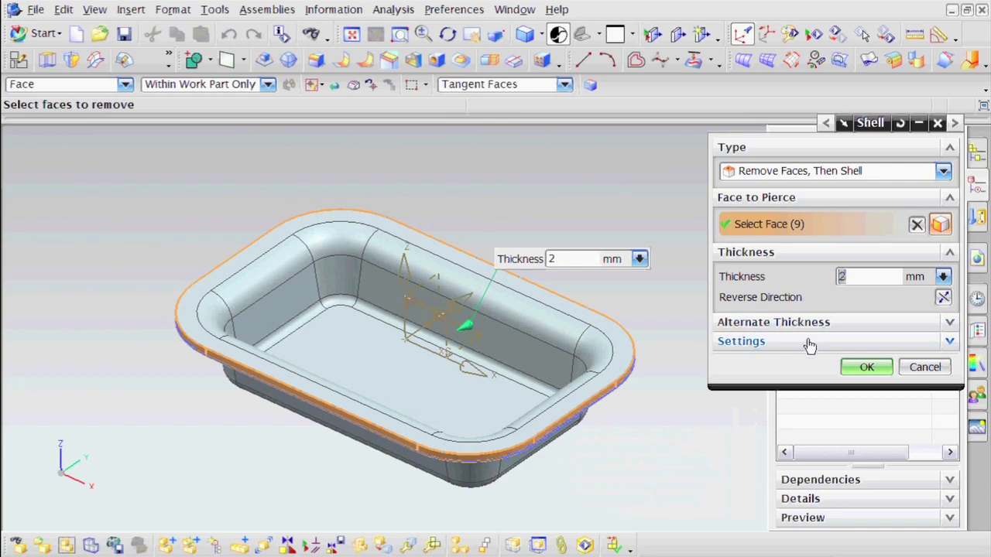
pyautogui.click(866, 367)
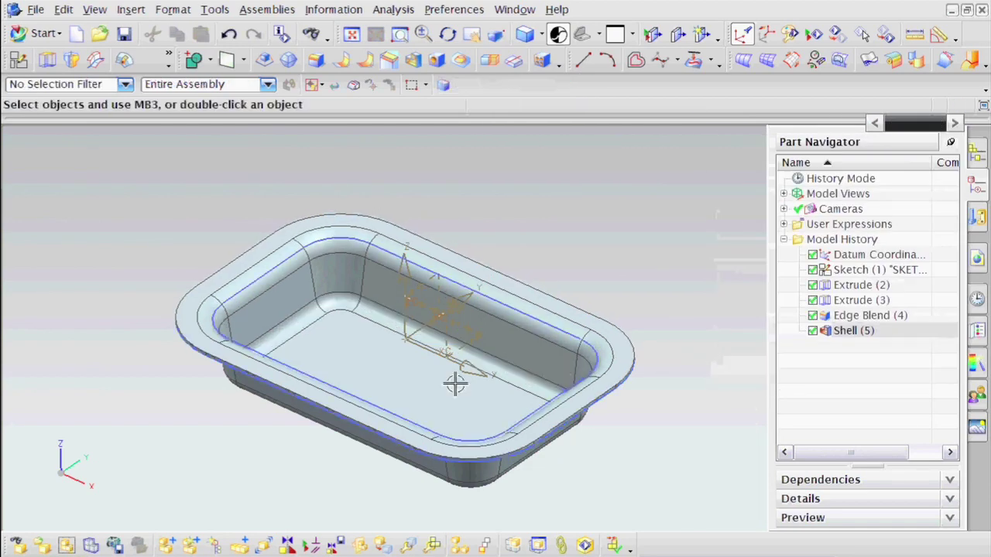
pyautogui.scroll(-3, 455, 390)
pyautogui.scroll(3, 453, 396)
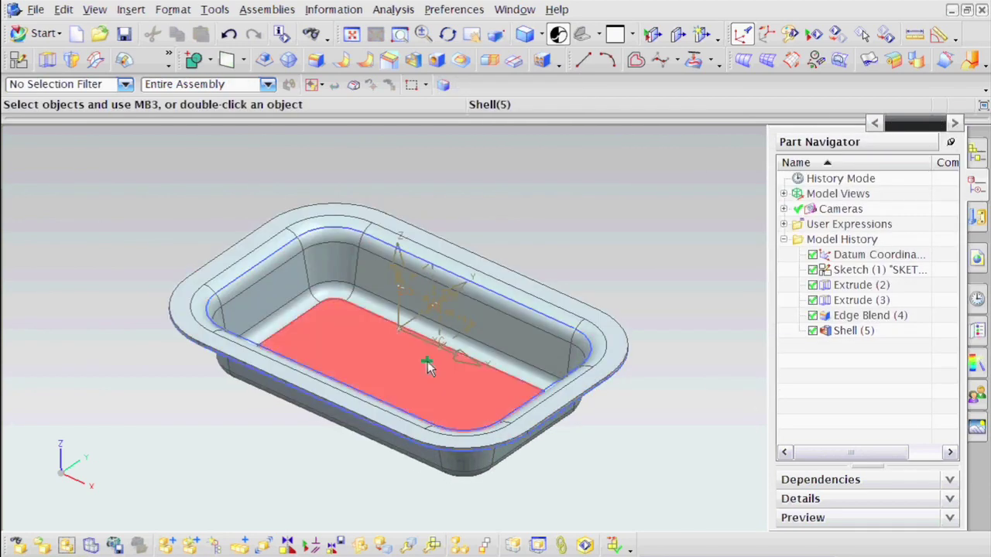
pyautogui.moveTo(428, 361)
pyautogui.mouseDown(button='middle')
pyautogui.moveTo(429, 284)
pyautogui.moveTo(436, 358)
pyautogui.moveTo(435, 346)
pyautogui.mouseUp(button='middle')
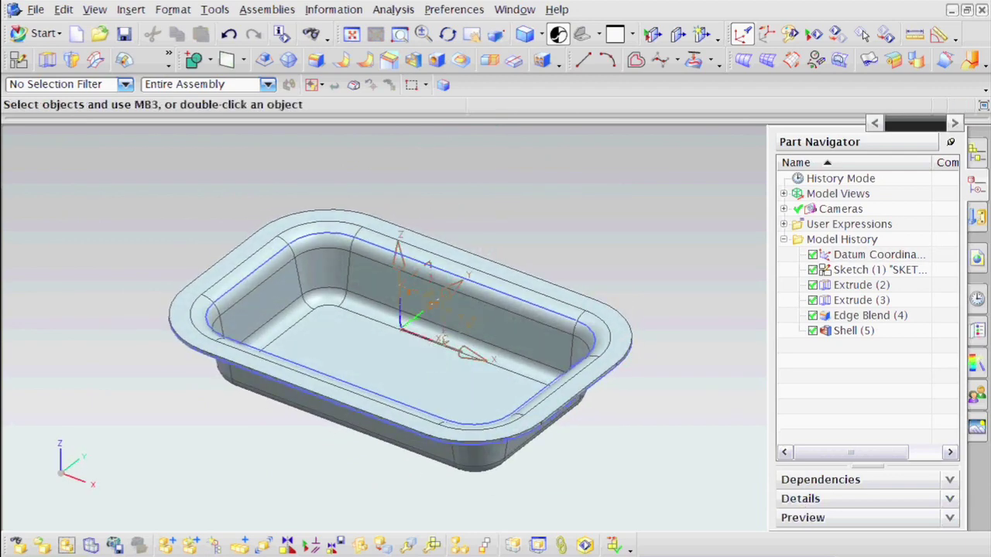